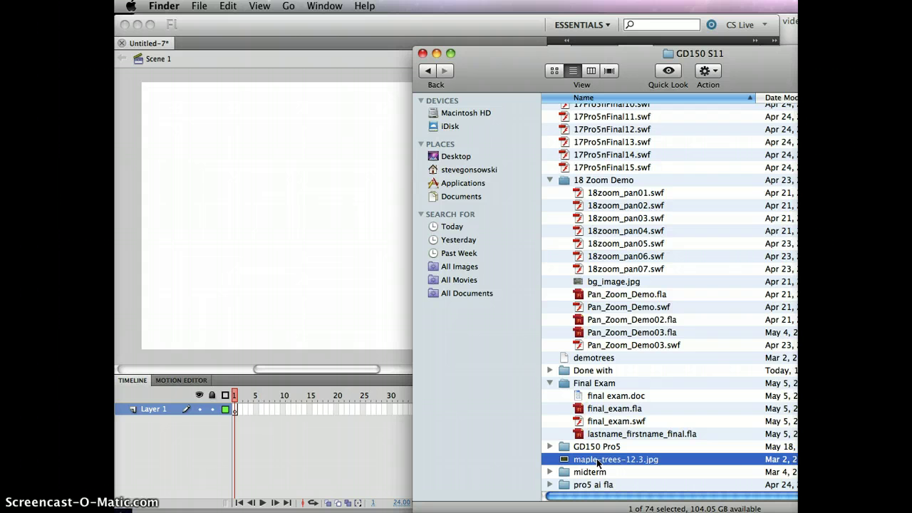
# Step: Check the pixel dimensions of maple-trees-12.3.jpg in its file information, and close the information window
pyautogui.rightClick(596, 460)
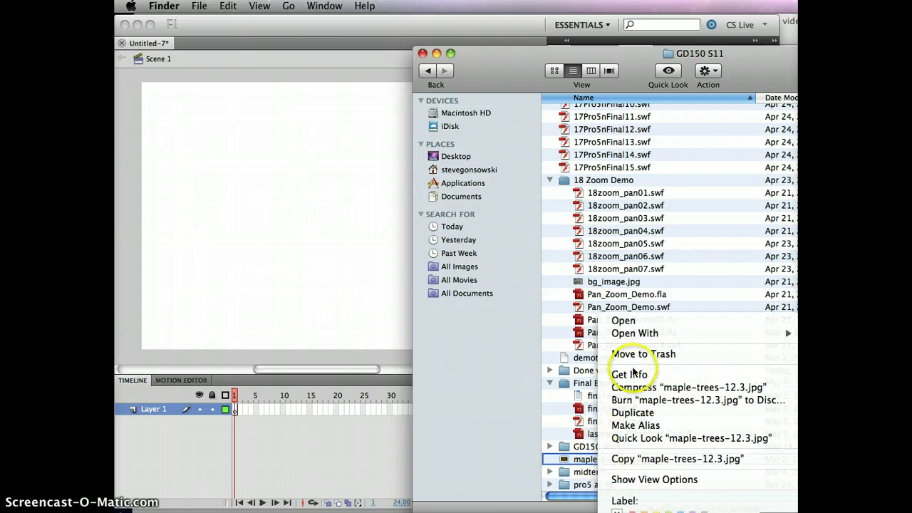
pyautogui.click(630, 376)
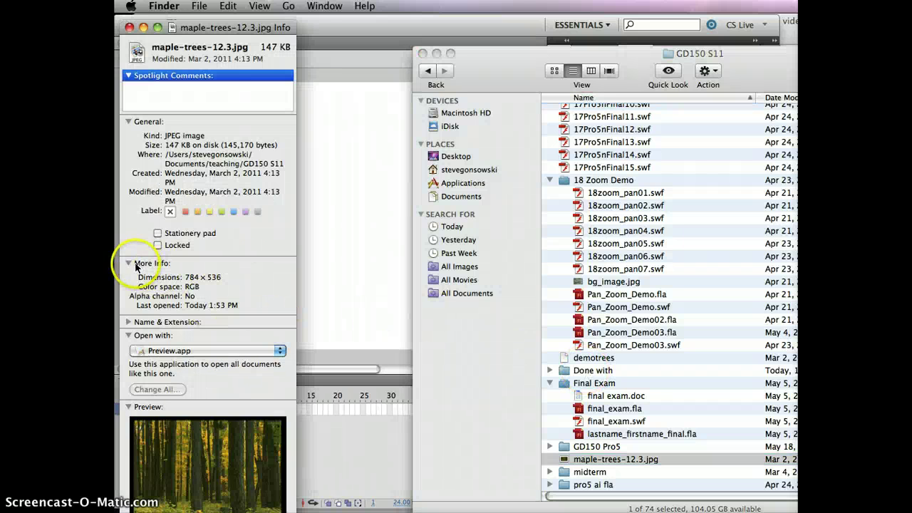
pyautogui.click(130, 264)
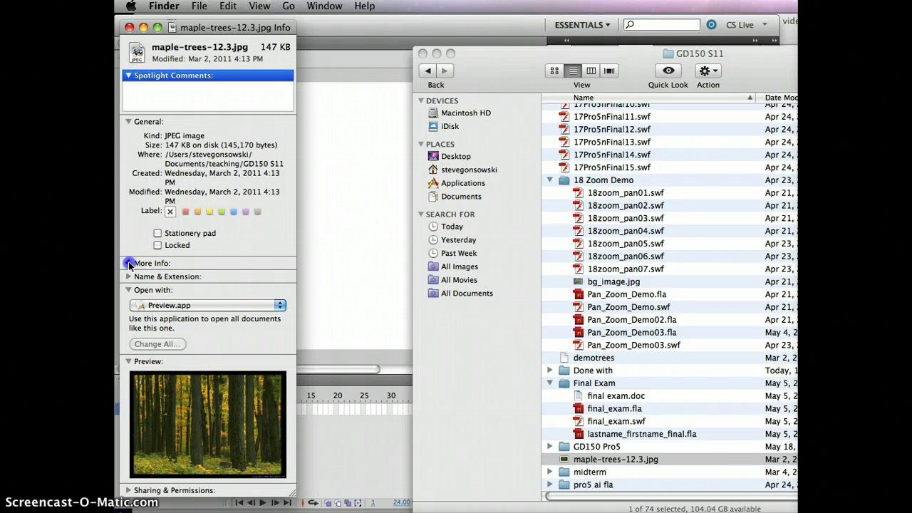
pyautogui.click(129, 263)
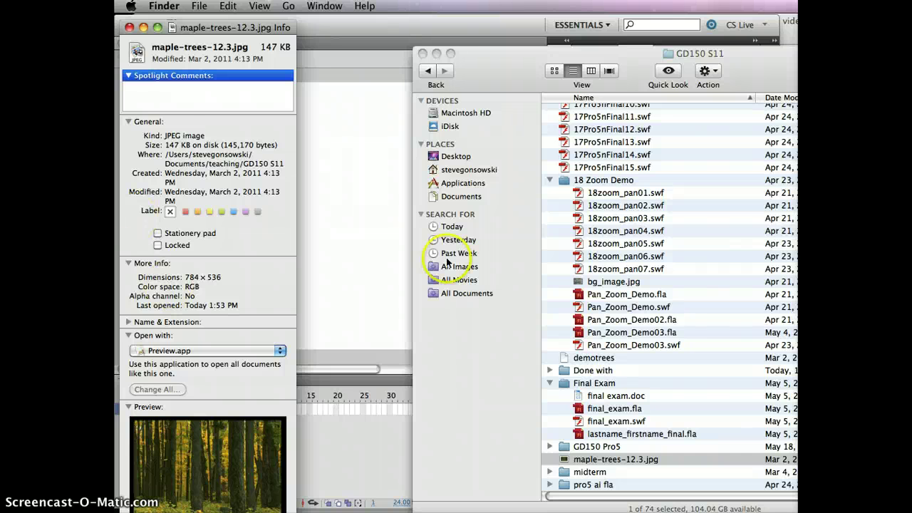
pyautogui.click(129, 27)
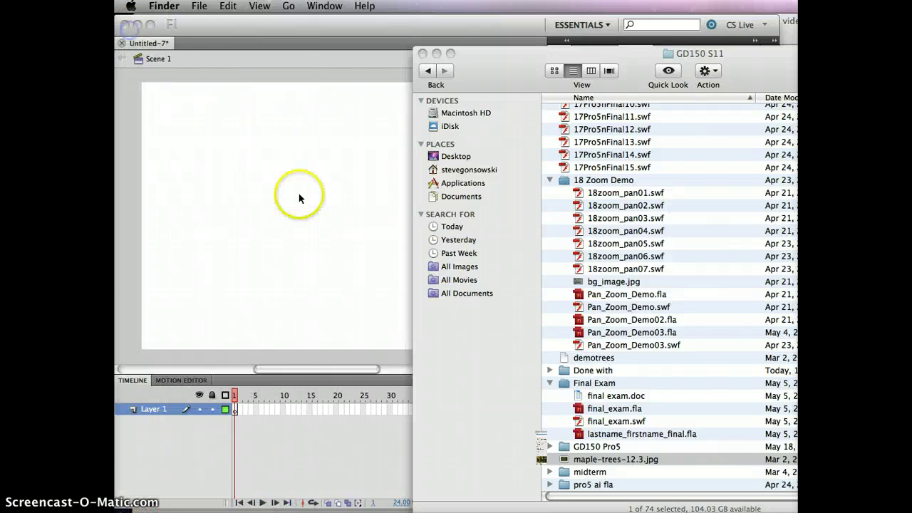
# Step: Switch to Flash and set the document's stage size to 784 x 536 px
pyautogui.click(306, 205)
pyautogui.click(395, 276)
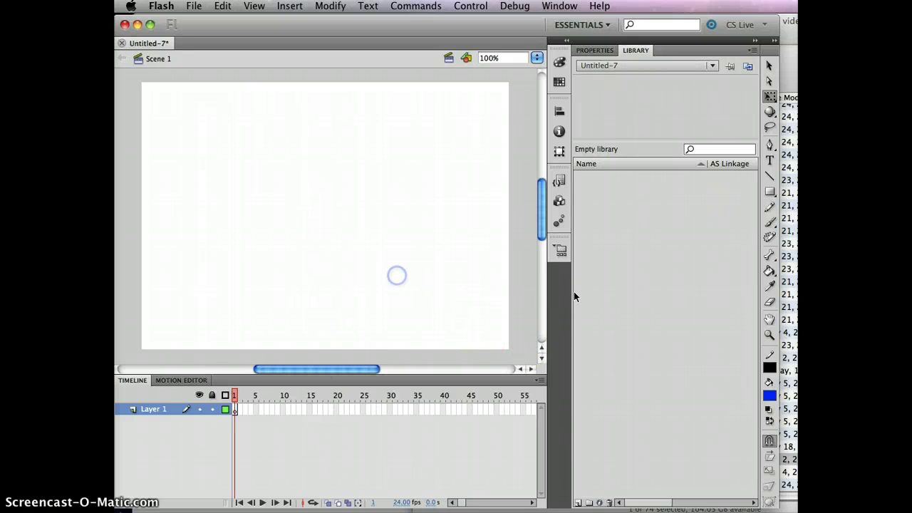
pyautogui.click(596, 50)
pyautogui.click(632, 251)
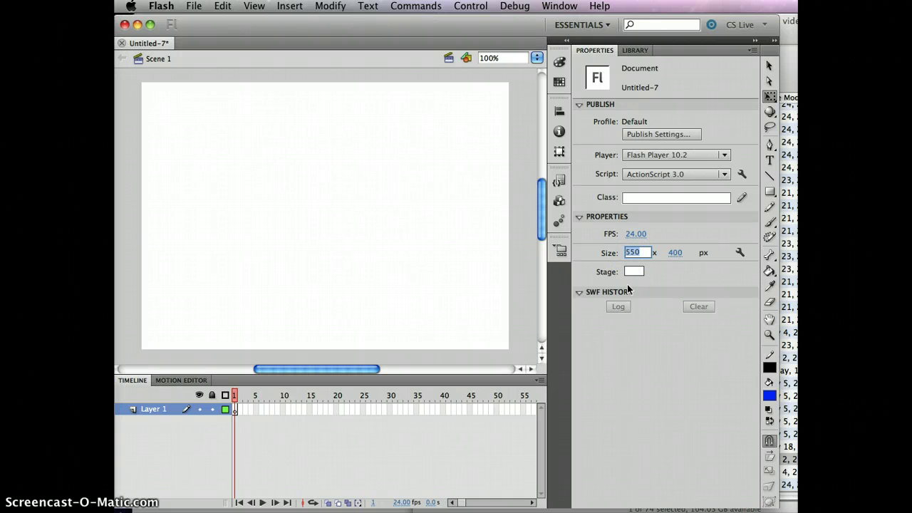
pyautogui.write('784')
pyautogui.click(672, 254)
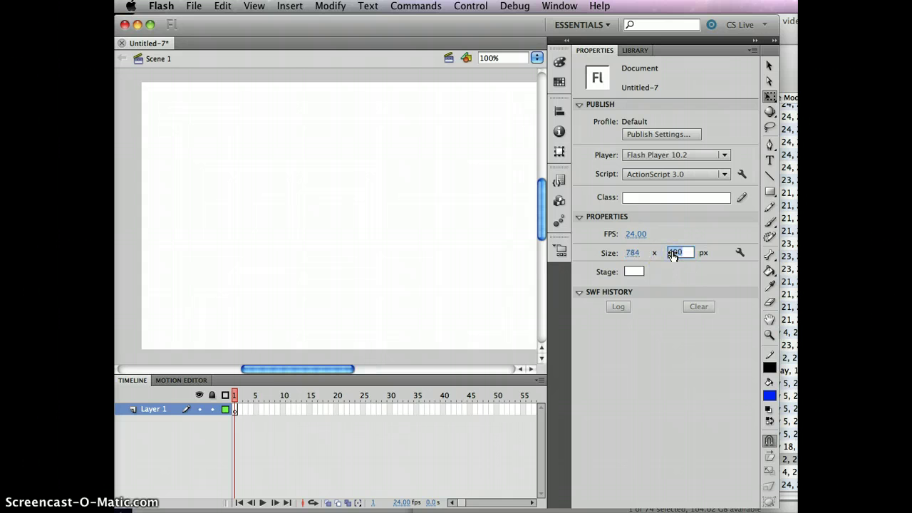
pyautogui.click(610, 386)
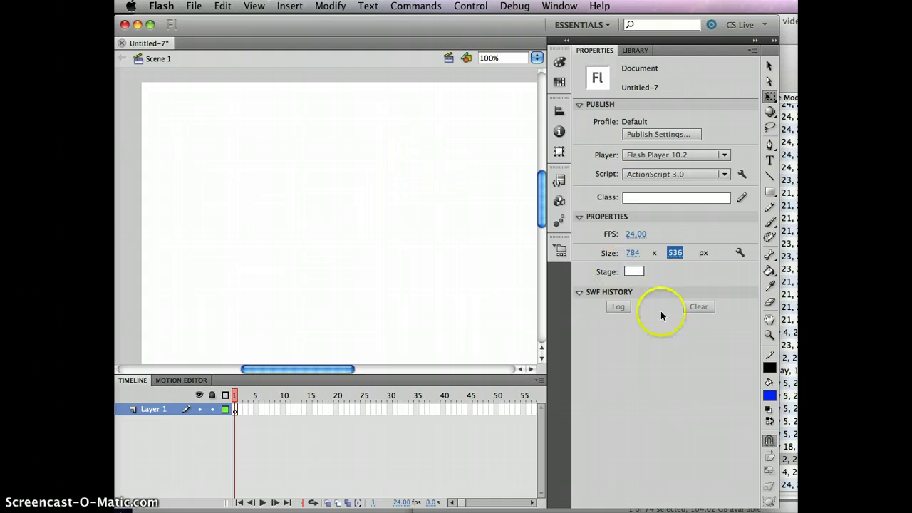
# Step: Import maple-trees-12.3.jpg from the GD150 S11 folder directly onto the stage
pyautogui.doubleClick(770, 320)
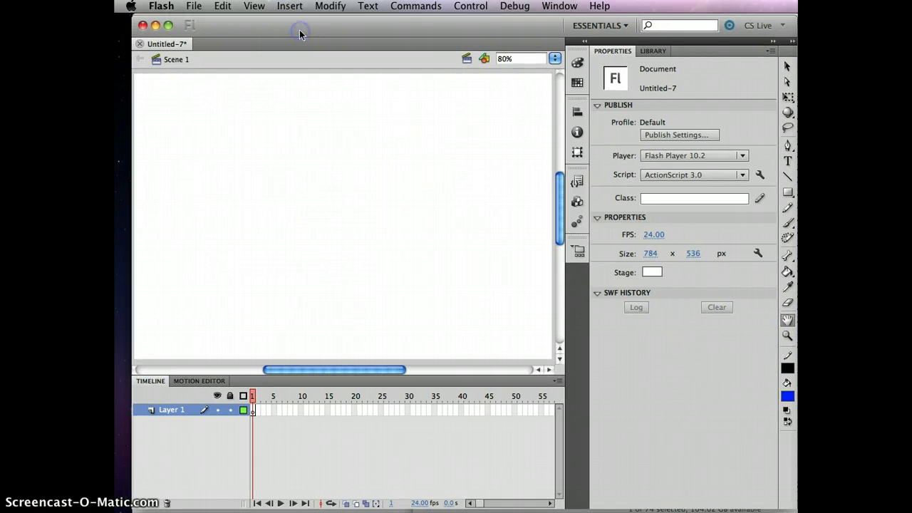
pyautogui.click(193, 7)
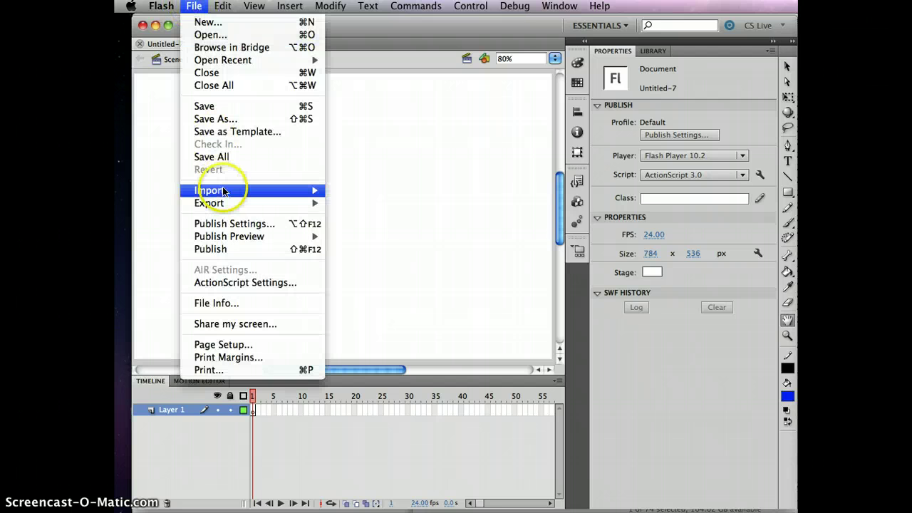
pyautogui.moveTo(226, 189)
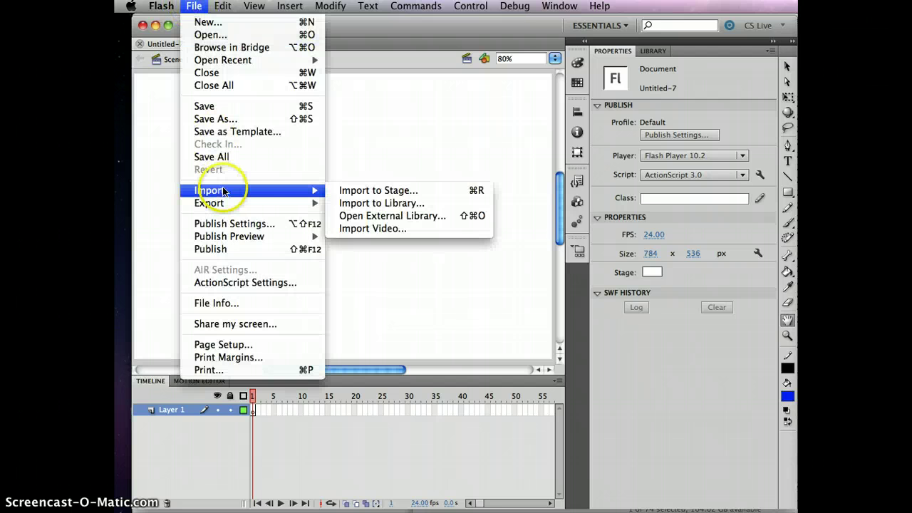
pyautogui.click(352, 190)
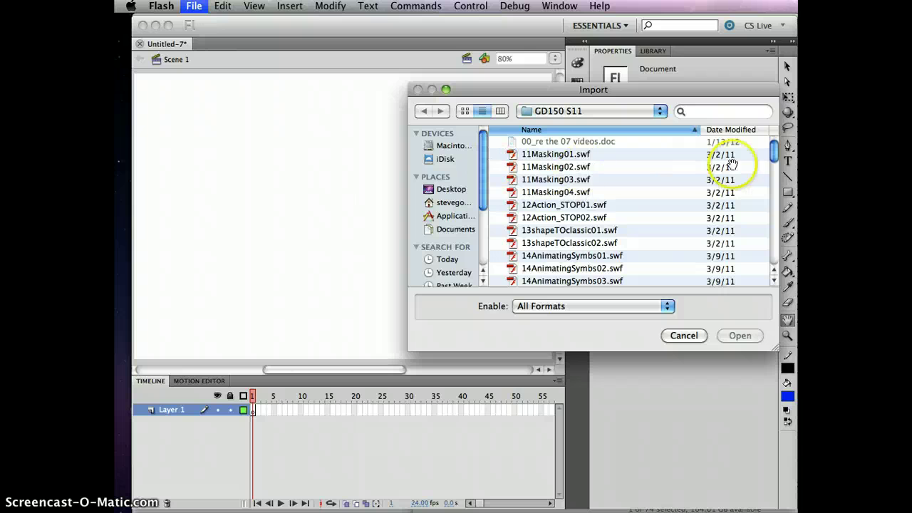
pyautogui.moveTo(774, 152)
pyautogui.mouseDown()
pyautogui.moveTo(774, 242)
pyautogui.moveTo(773, 163)
pyautogui.mouseUp()
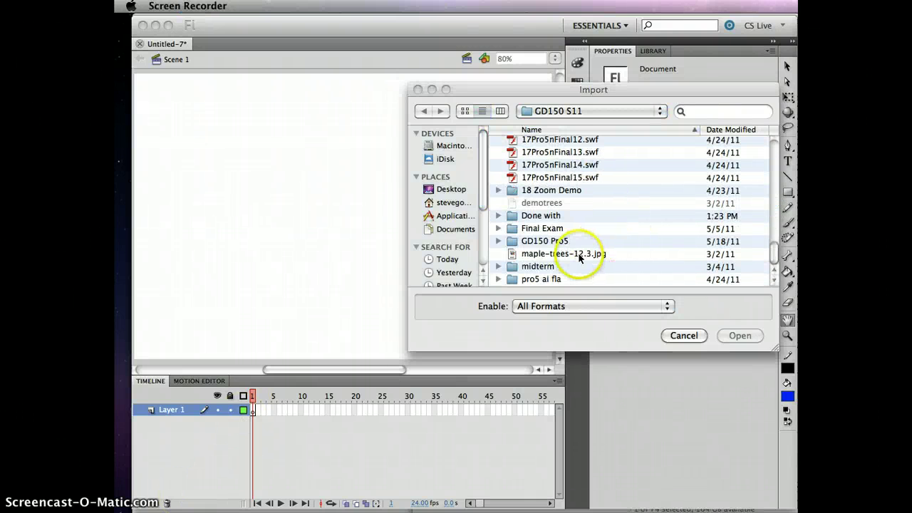
pyautogui.click(585, 252)
pyautogui.click(578, 256)
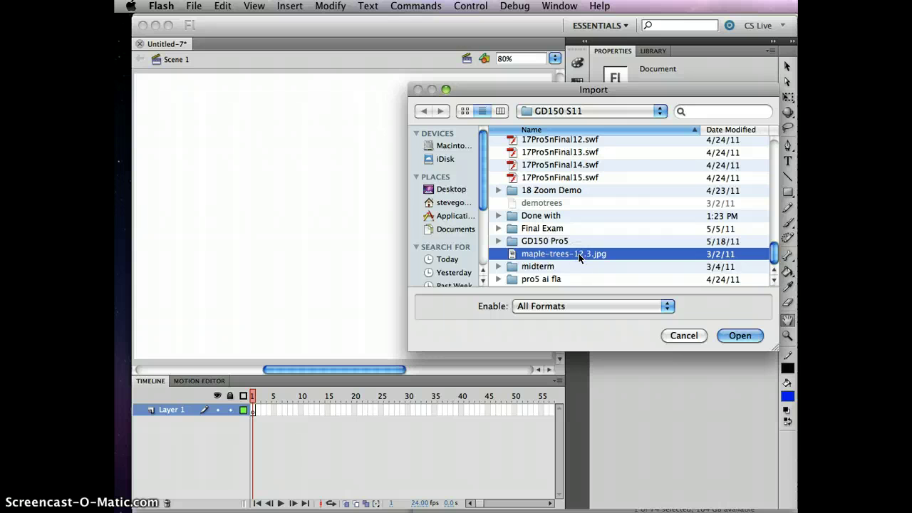
pyautogui.click(583, 253)
pyautogui.click(740, 337)
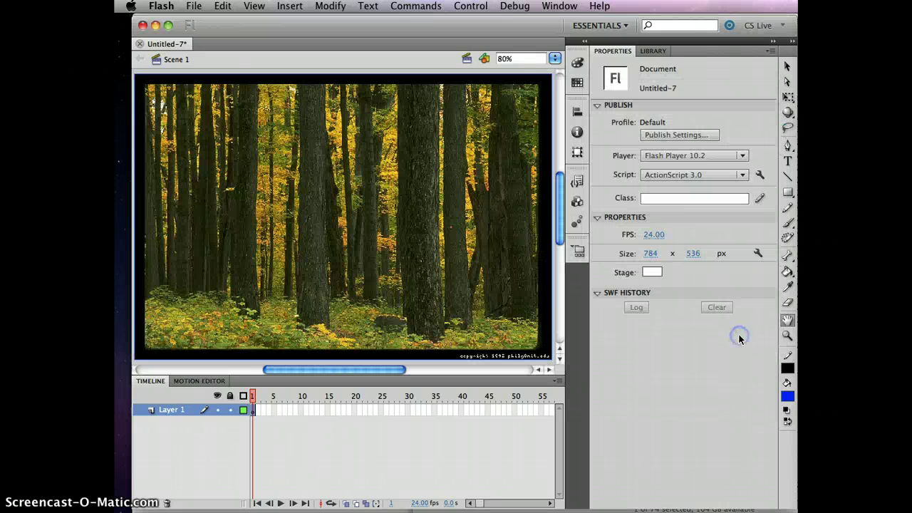
pyautogui.click(499, 193)
pyautogui.click(537, 85)
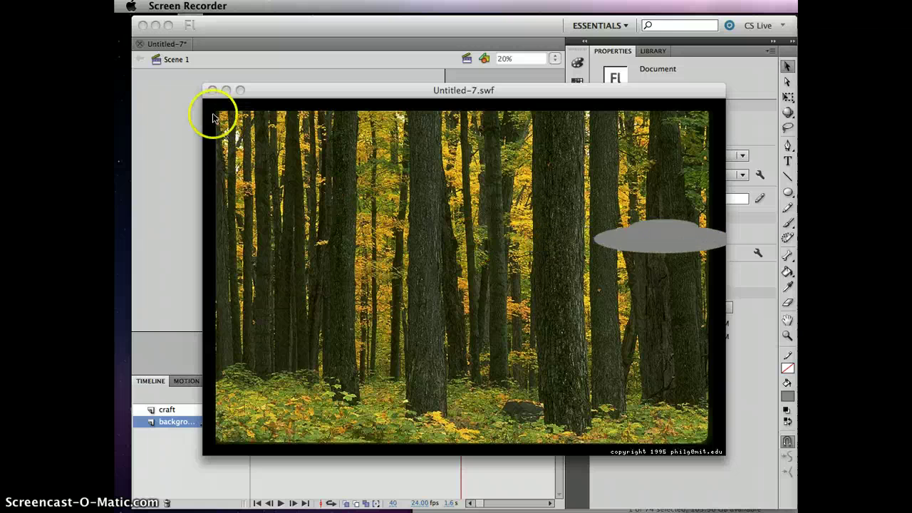
# Step: Close the movie preview and add a new layer named mask above the craft layer
pyautogui.click(212, 90)
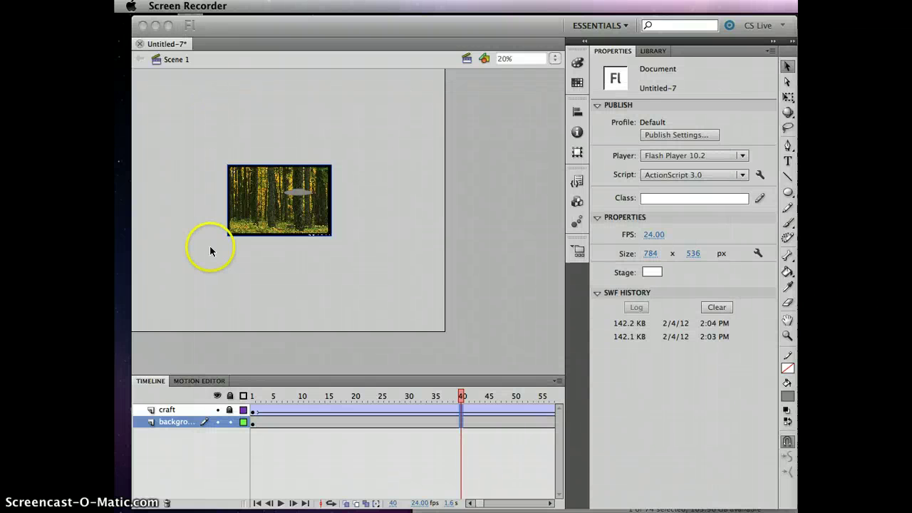
pyautogui.doubleClick(788, 321)
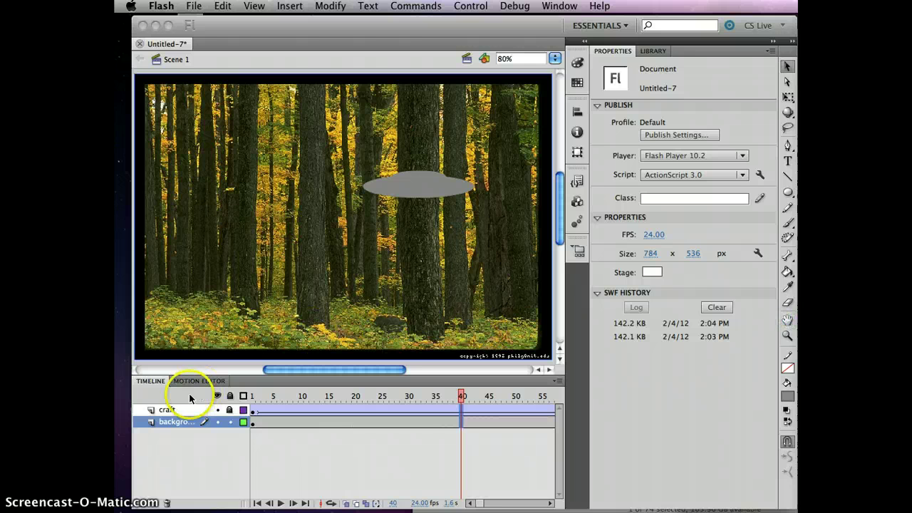
pyautogui.click(182, 409)
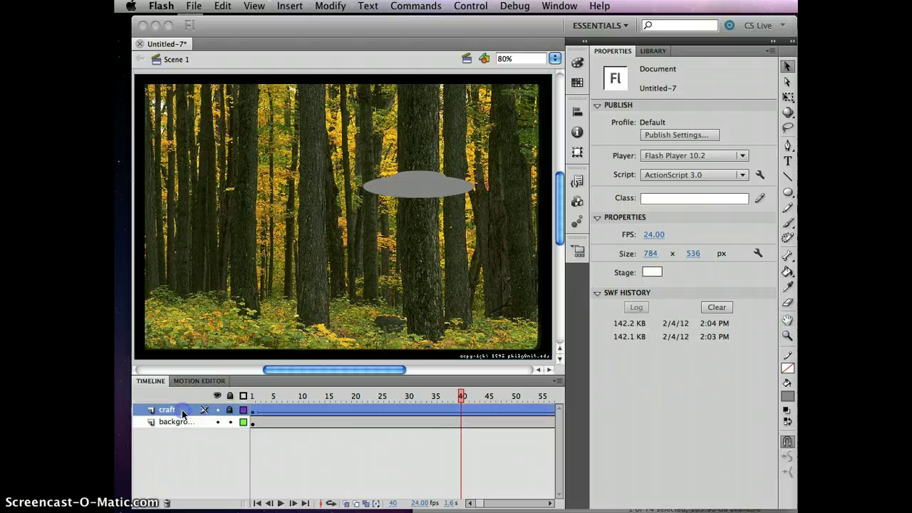
pyautogui.click(141, 503)
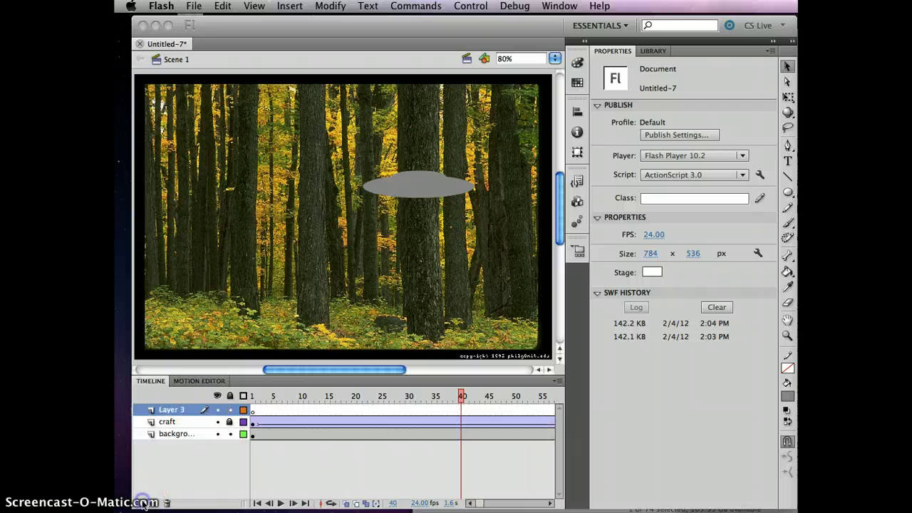
pyautogui.doubleClick(178, 413)
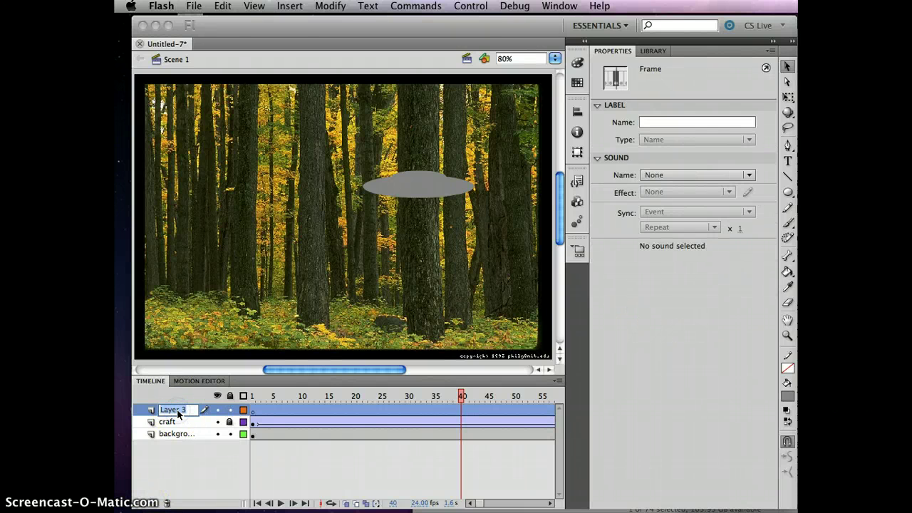
pyautogui.write('mask')
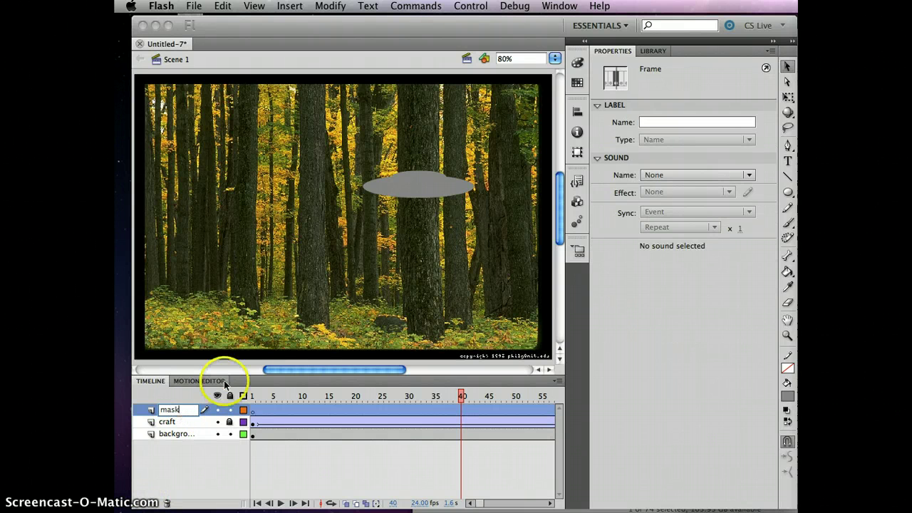
pyautogui.click(172, 460)
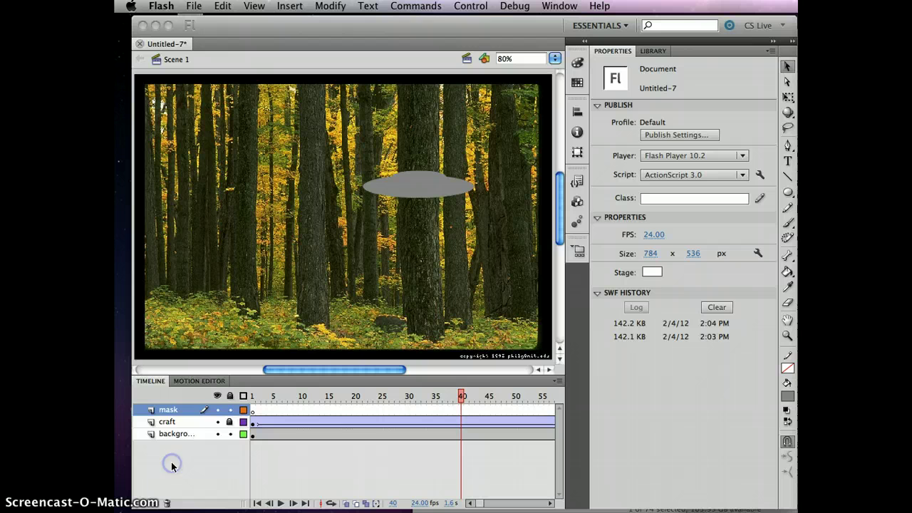
# Step: Change the mask layer's type to Mask in its layer properties
pyautogui.click(150, 412)
pyautogui.doubleClick(150, 412)
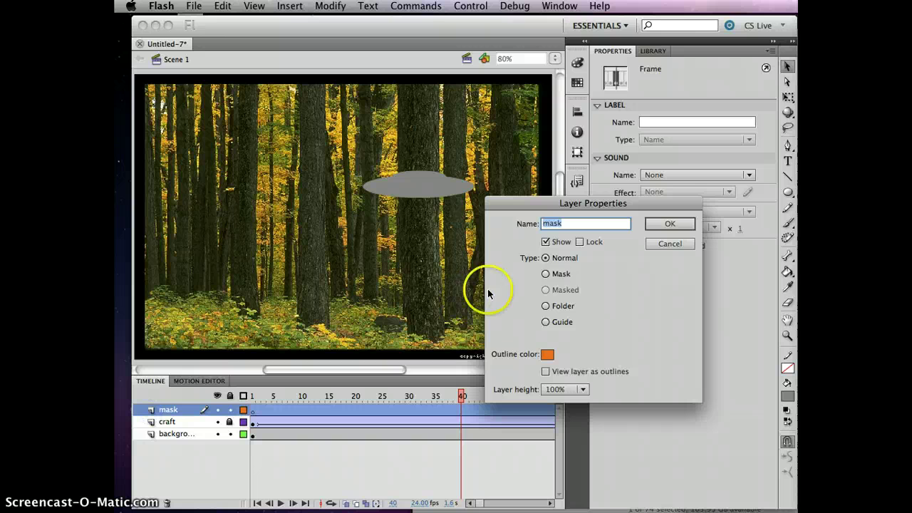
pyautogui.click(545, 274)
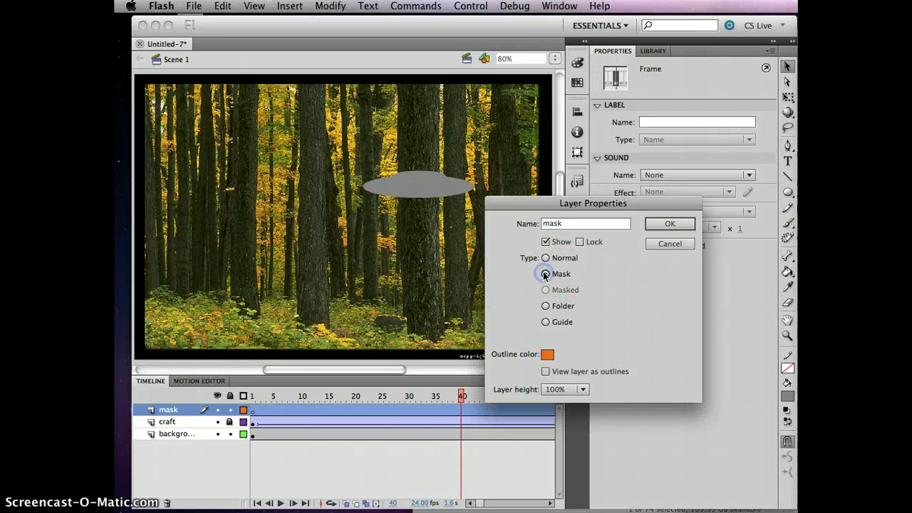
pyautogui.click(660, 223)
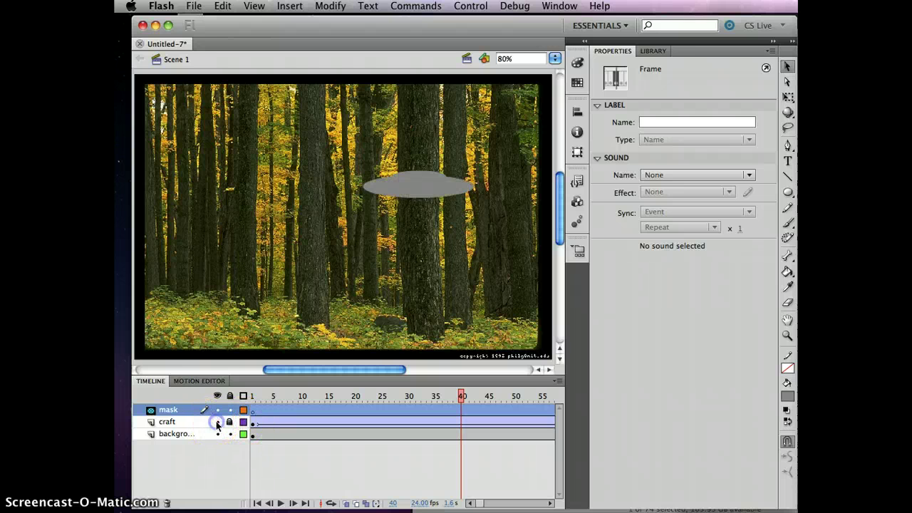
# Step: Nest the craft layer under the mask layer as a masked layer
pyautogui.doubleClick(167, 422)
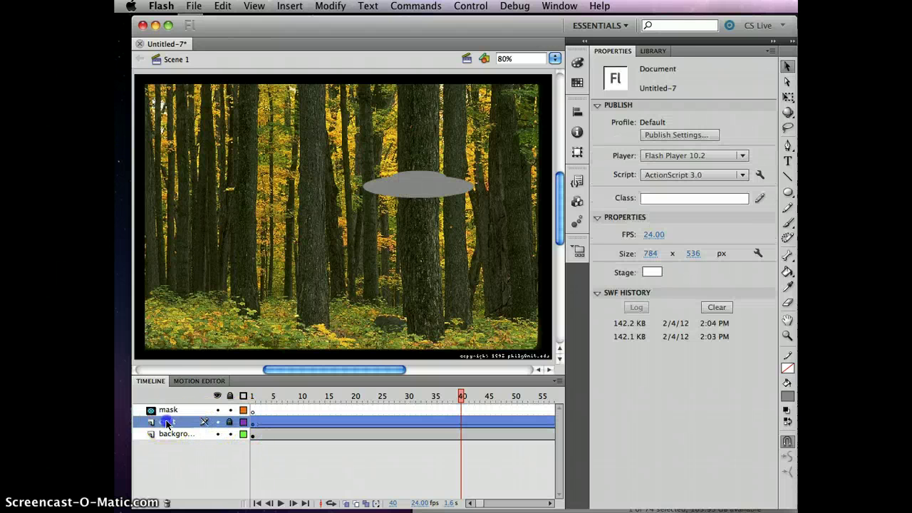
pyautogui.moveTo(166, 422); pyautogui.dragTo(167, 420)
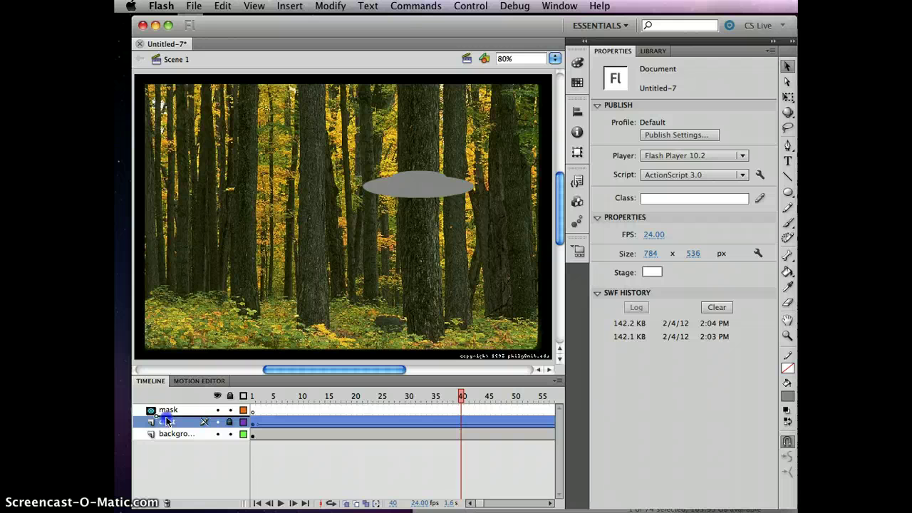
pyautogui.moveTo(167, 419); pyautogui.dragTo(165, 420)
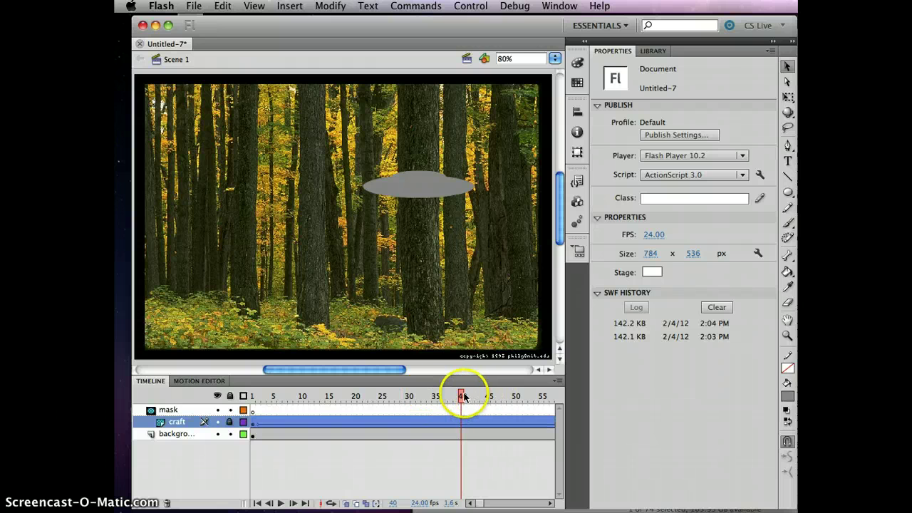
# Step: Move the playhead to frame 22 and lock the background layer, with the mask layer active
pyautogui.moveTo(461, 397); pyautogui.dragTo(364, 398)
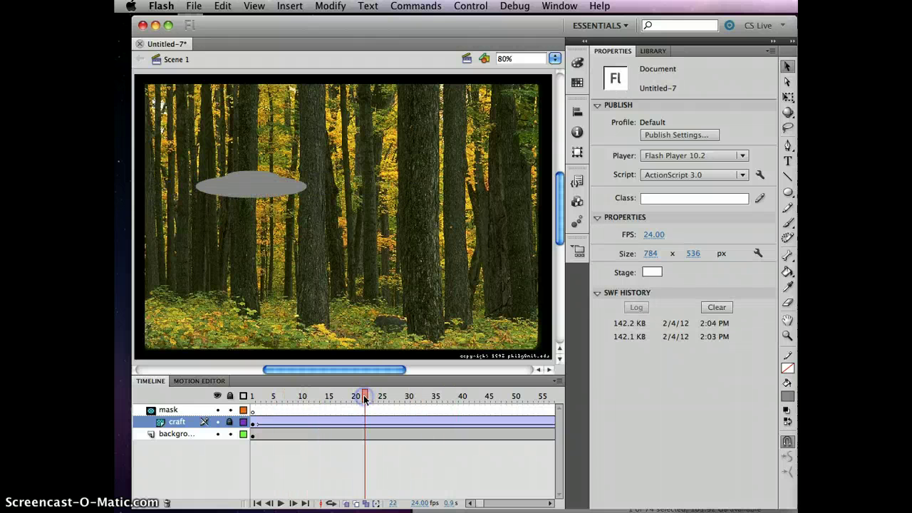
pyautogui.click(174, 411)
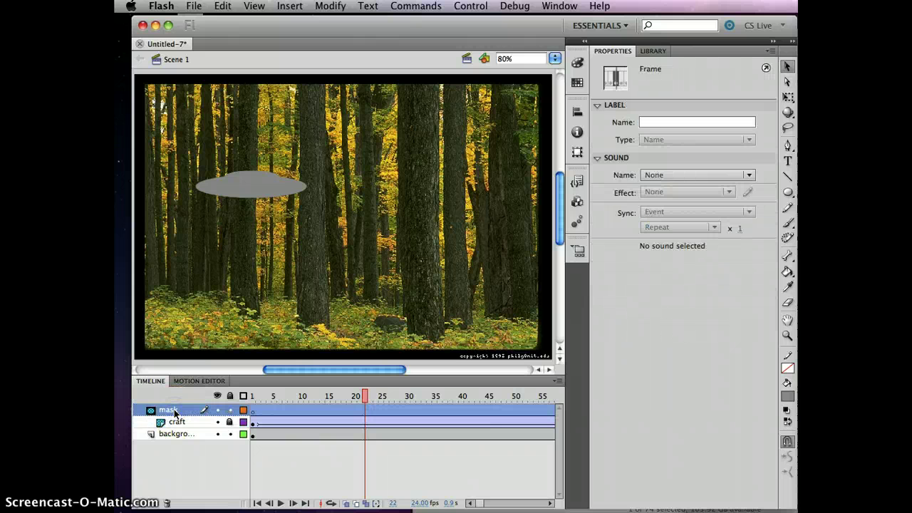
pyautogui.click(229, 434)
# Step: Draw a gray rectangle without stroke, about 137 by 183 px, between the two large trunks on the mask layer and preview the movie
pyautogui.moveTo(350, 368); pyautogui.dragTo(336, 368)
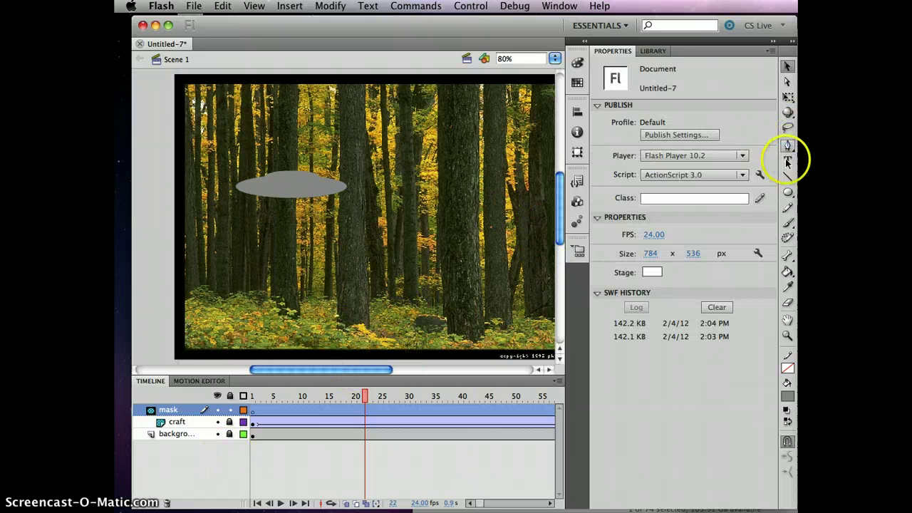
pyautogui.click(787, 193)
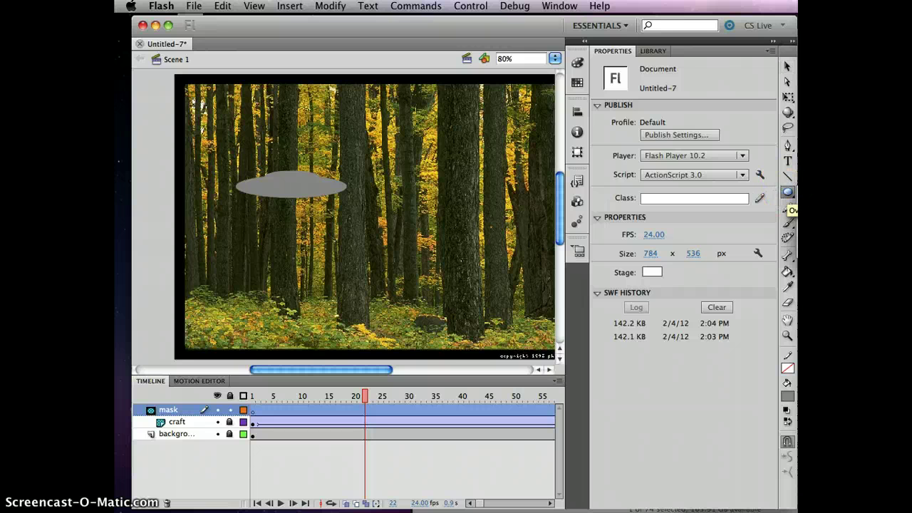
pyautogui.press('r')
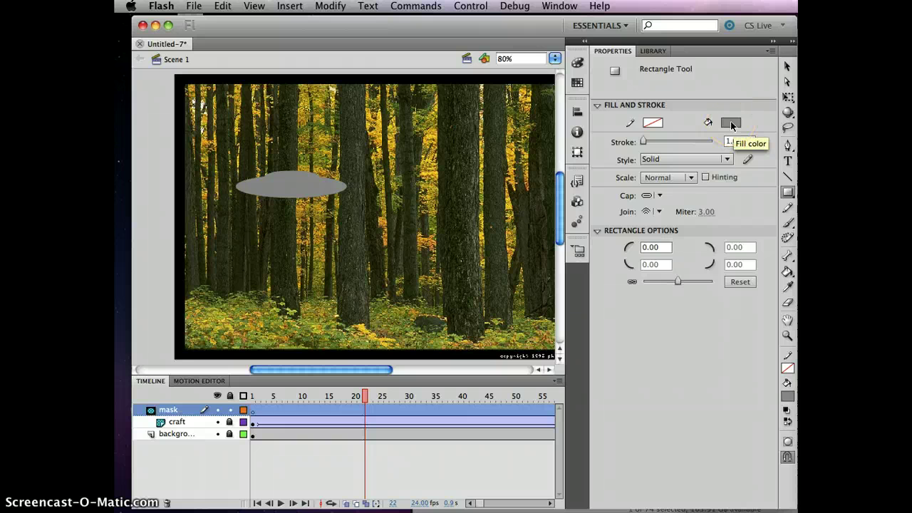
pyautogui.click(654, 123)
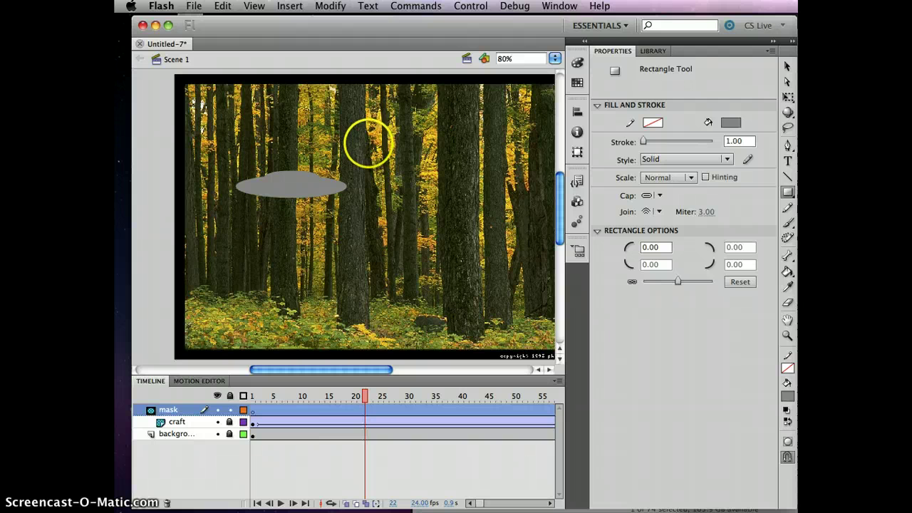
pyautogui.moveTo(368, 144); pyautogui.dragTo(441, 241)
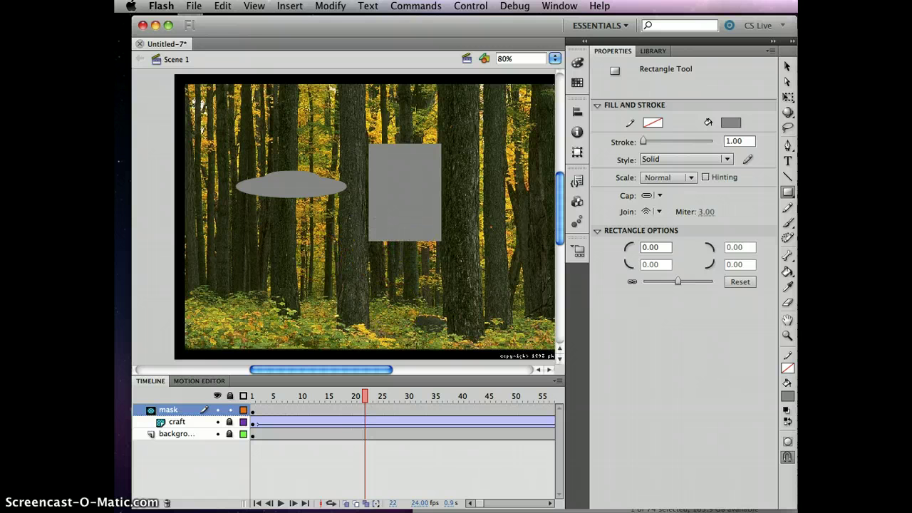
pyautogui.press('super+Return')
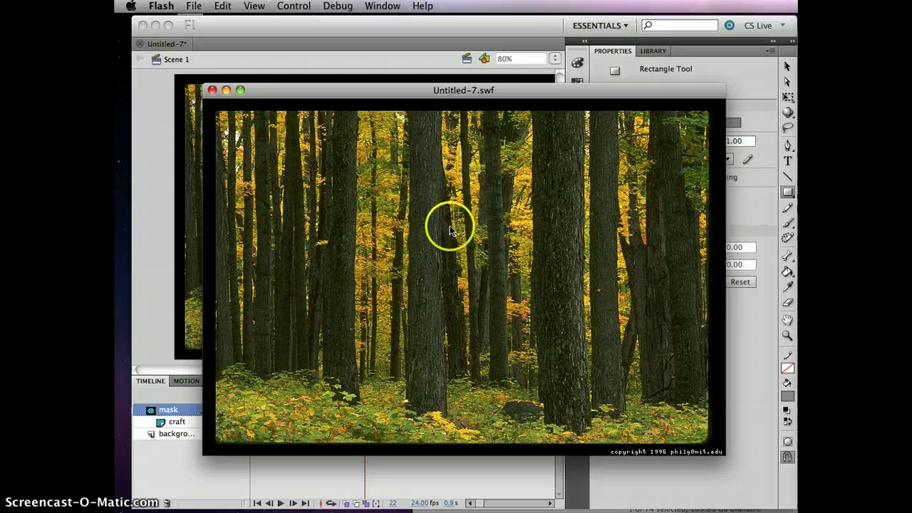
pyautogui.click(214, 90)
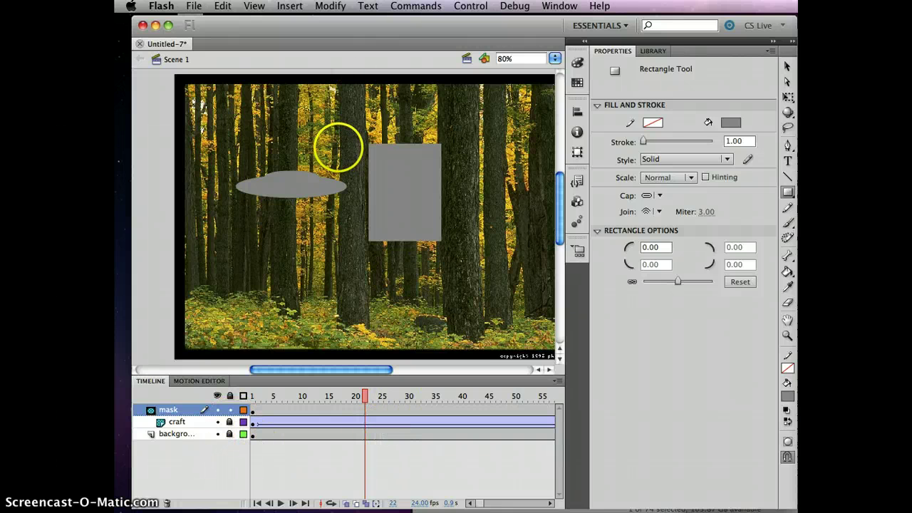
# Step: Draw a rectangle about 337 by 169 px from the first large trunk past the stage's left edge and fill it dark blue
pyautogui.click(338, 147)
pyautogui.moveTo(299, 240); pyautogui.dragTo(159, 238)
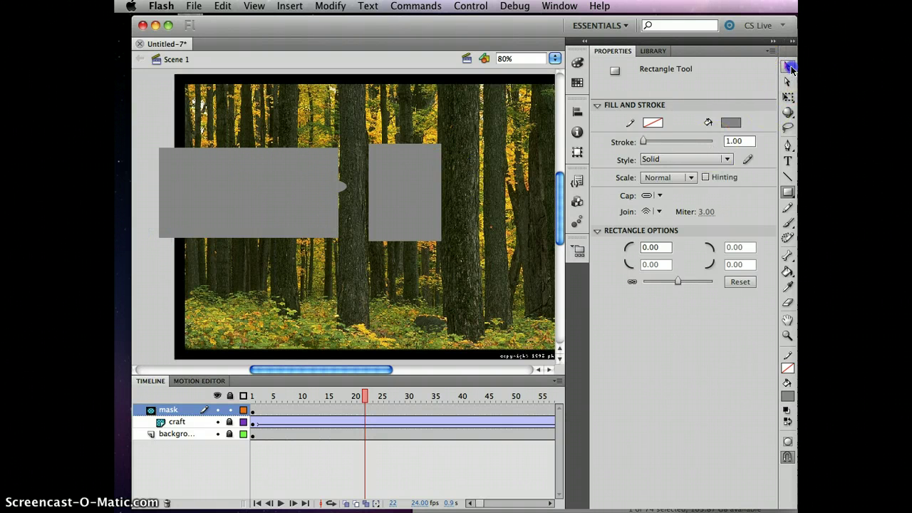
pyautogui.click(787, 66)
pyautogui.click(309, 168)
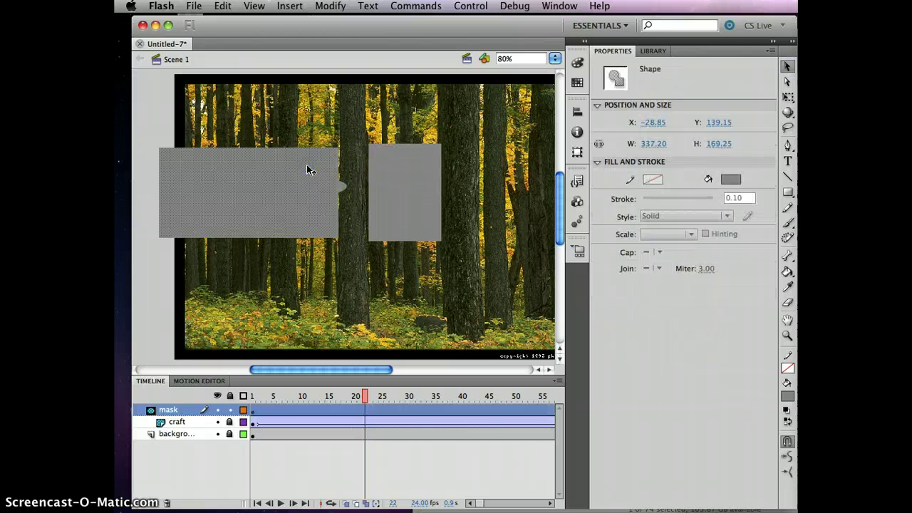
pyautogui.click(728, 179)
pyautogui.click(772, 239)
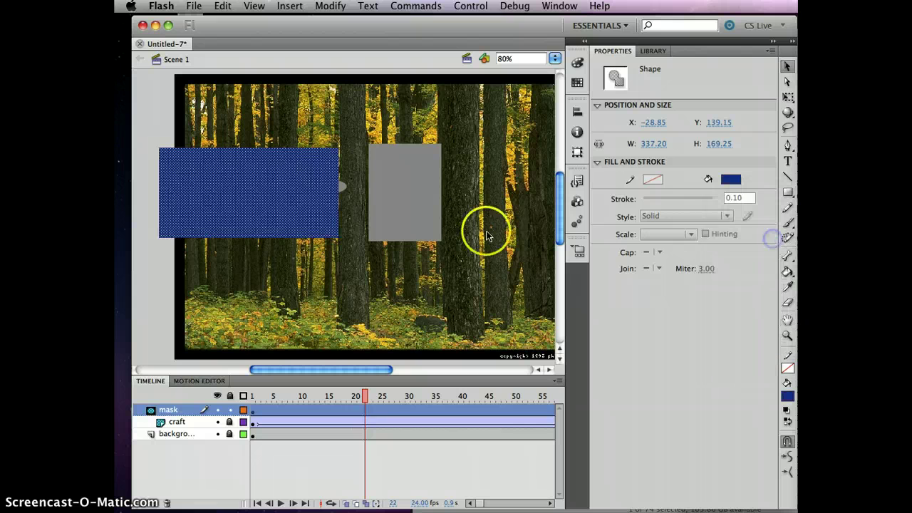
pyautogui.click(434, 274)
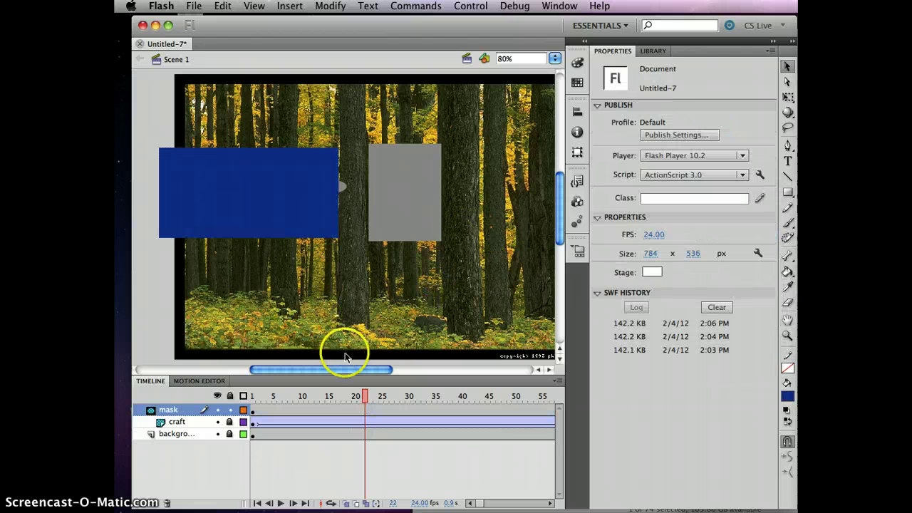
# Step: Draw a dark blue rectangle without stroke from the second large trunk's right side to beyond the stage's right edge
pyautogui.moveTo(352, 368); pyautogui.dragTo(377, 370)
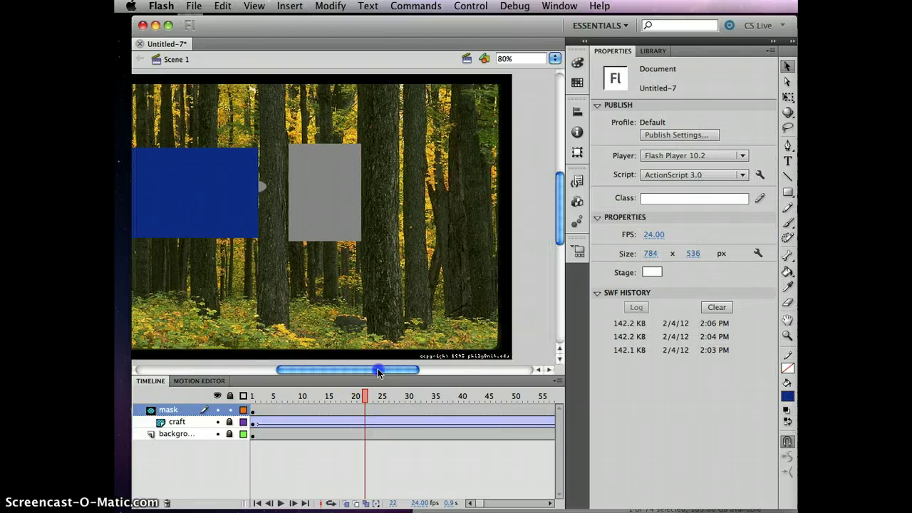
pyautogui.click(788, 193)
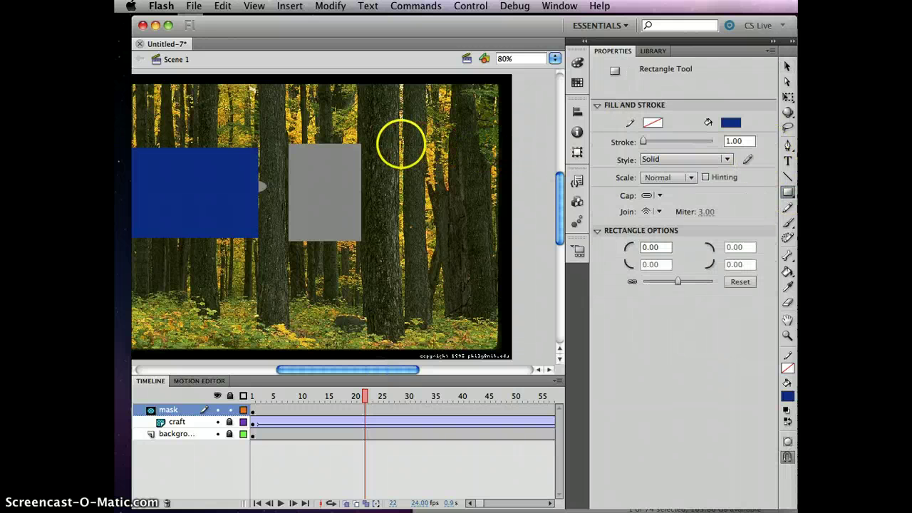
pyautogui.moveTo(401, 145); pyautogui.dragTo(523, 237)
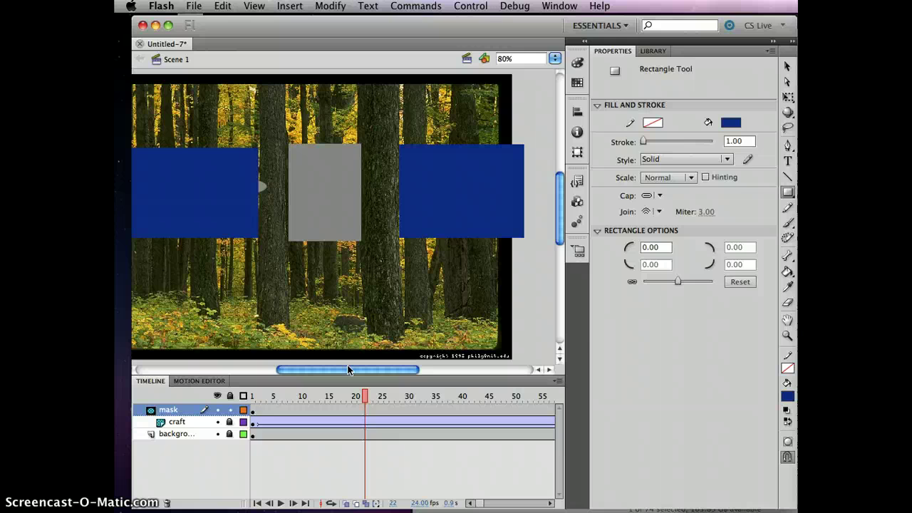
# Step: Preview the movie to check where the three mask rectangles reveal the craft, and return to the stage
pyautogui.press('super+Return')
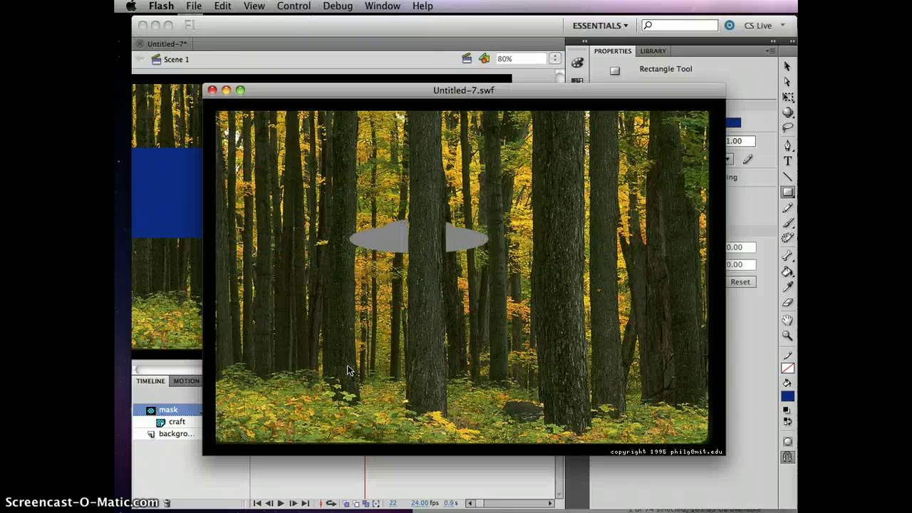
pyautogui.click(533, 306)
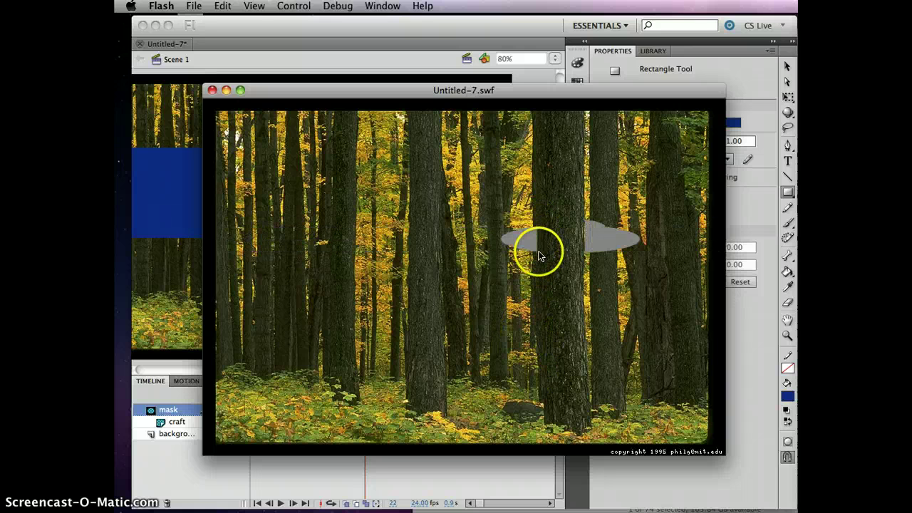
pyautogui.click(508, 383)
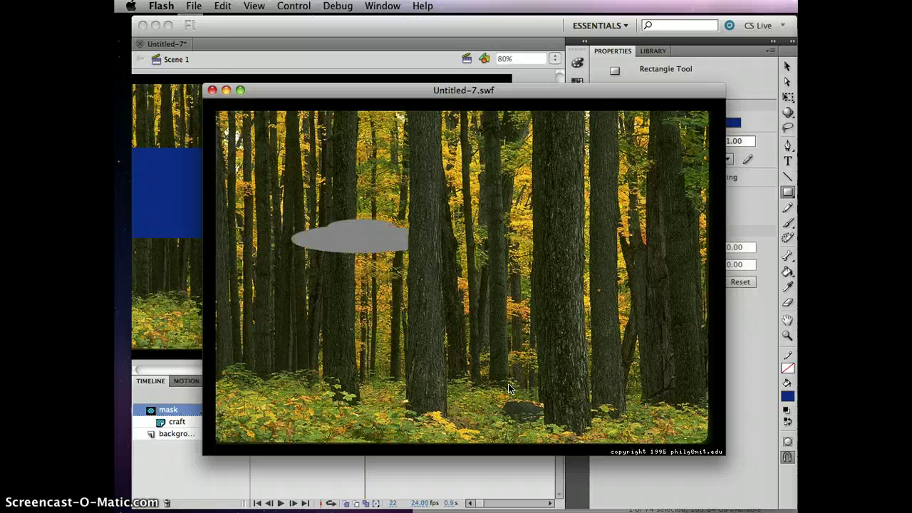
pyautogui.moveTo(523, 198); pyautogui.dragTo(299, 110)
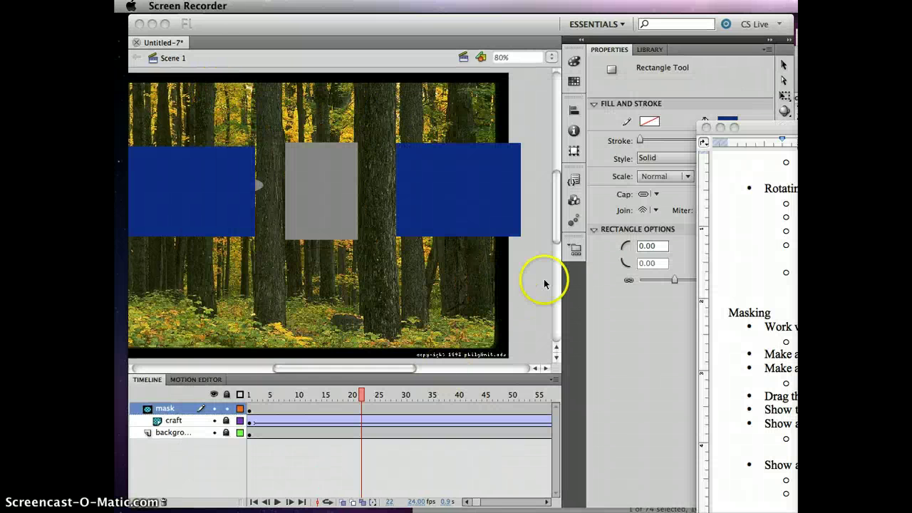
pyautogui.click(544, 283)
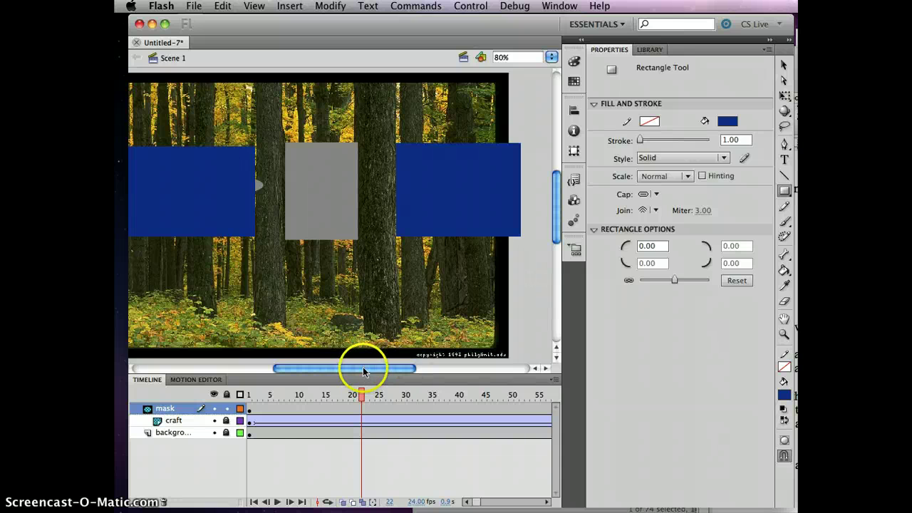
# Step: Nudge the gray middle rectangle up to Y 125.40 on the mask layer and preview the movie
pyautogui.moveTo(362, 367); pyautogui.dragTo(342, 368)
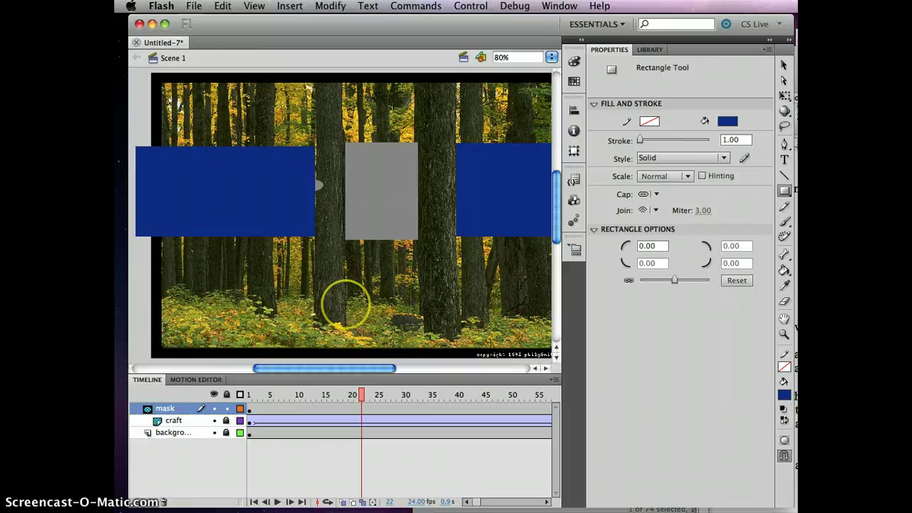
pyautogui.click(781, 65)
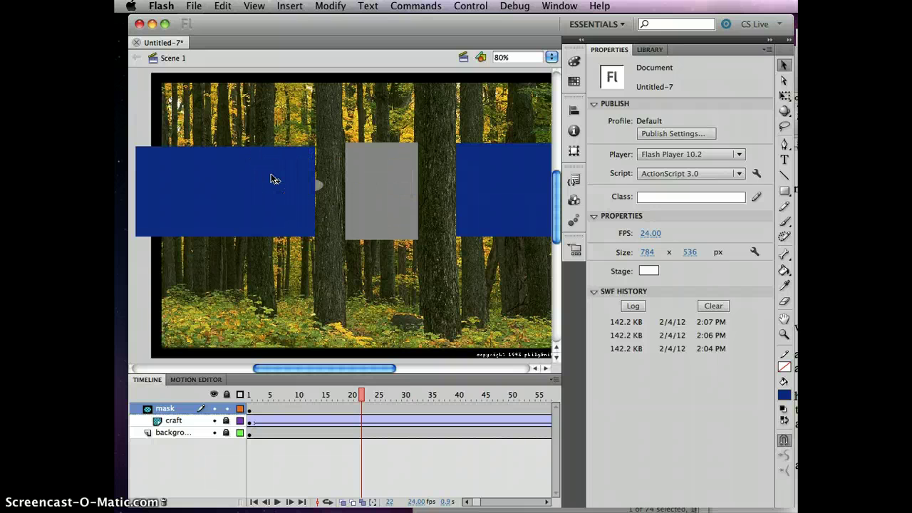
pyautogui.click(384, 191)
pyautogui.press('Up')
pyautogui.press('Up')
pyautogui.press('Up')
pyautogui.press('Up')
pyautogui.press('Up')
pyautogui.press('Up')
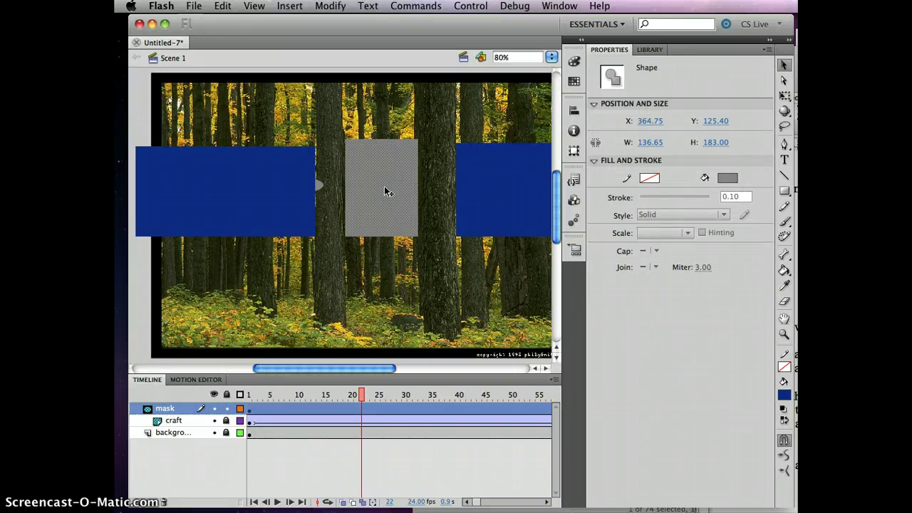
pyautogui.press('super+Return')
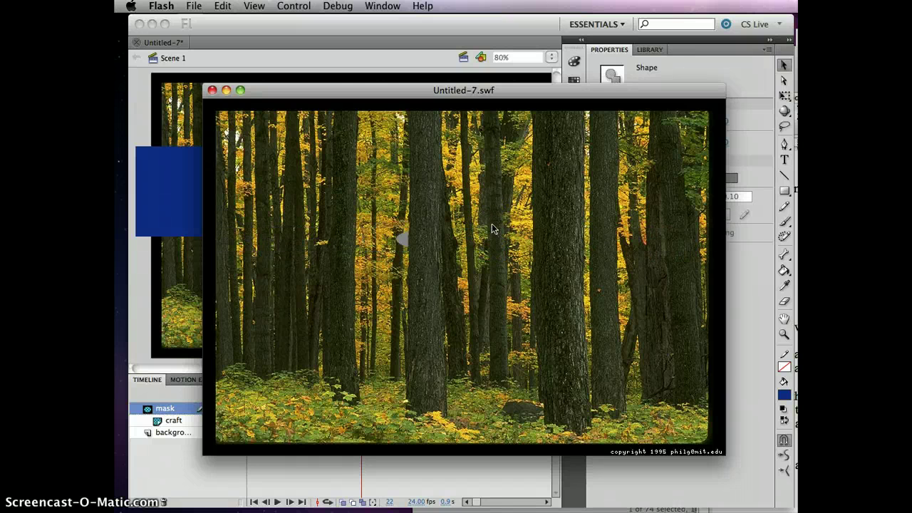
pyautogui.click(211, 91)
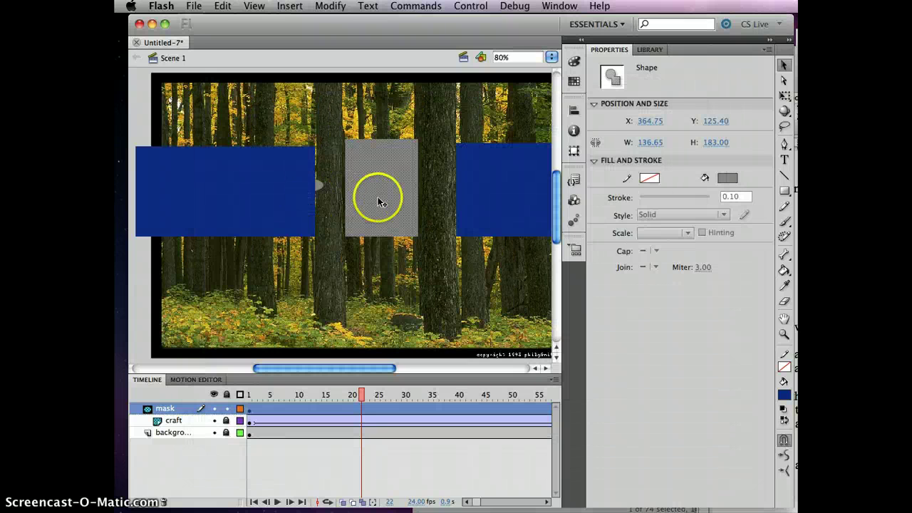
# Step: Combine the three mask rectangles into a single drawing object with Union
pyautogui.click(145, 116)
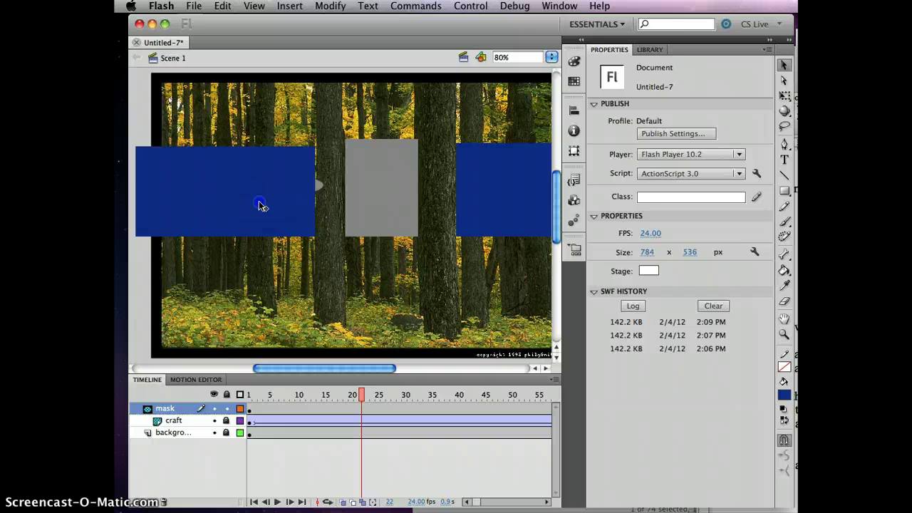
pyautogui.click(288, 198)
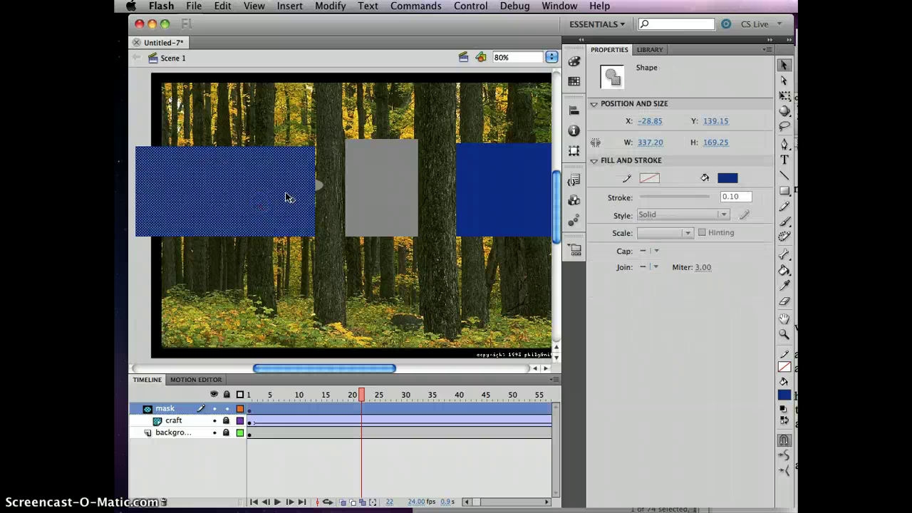
pyautogui.keyDown('shift'); pyautogui.click(363, 186); pyautogui.keyUp('shift')
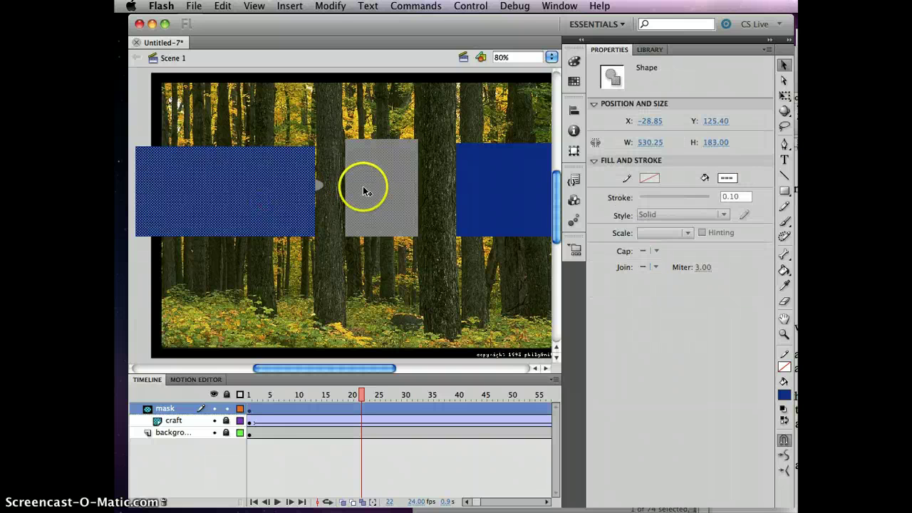
pyautogui.keyDown('shift'); pyautogui.click(487, 183); pyautogui.keyUp('shift')
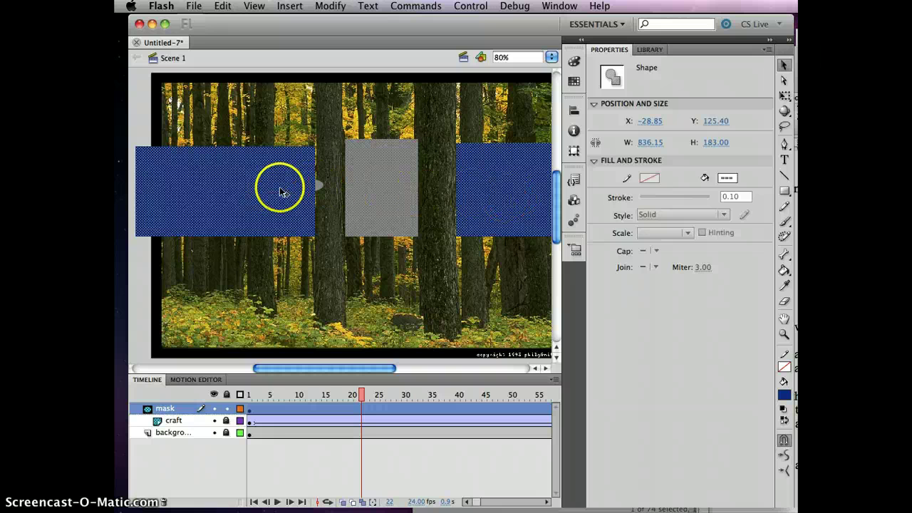
pyautogui.click(323, 7)
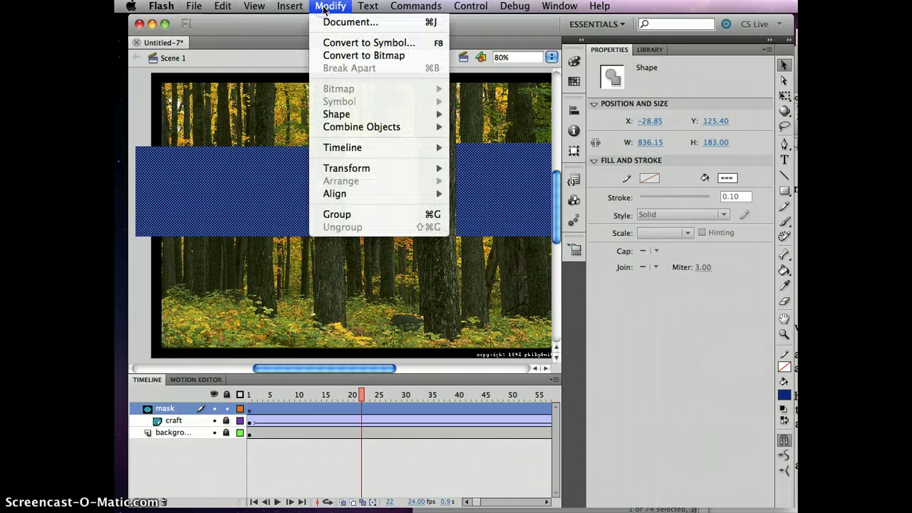
pyautogui.moveTo(360, 128)
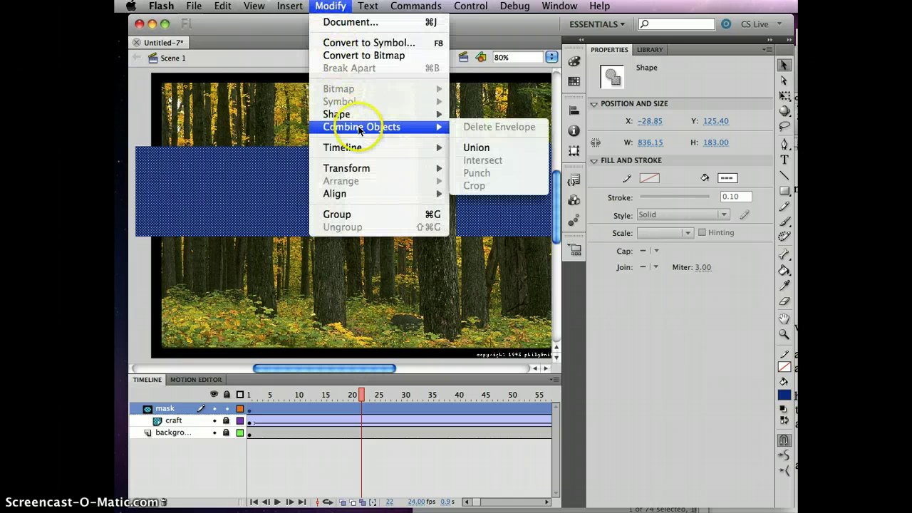
pyautogui.click(494, 149)
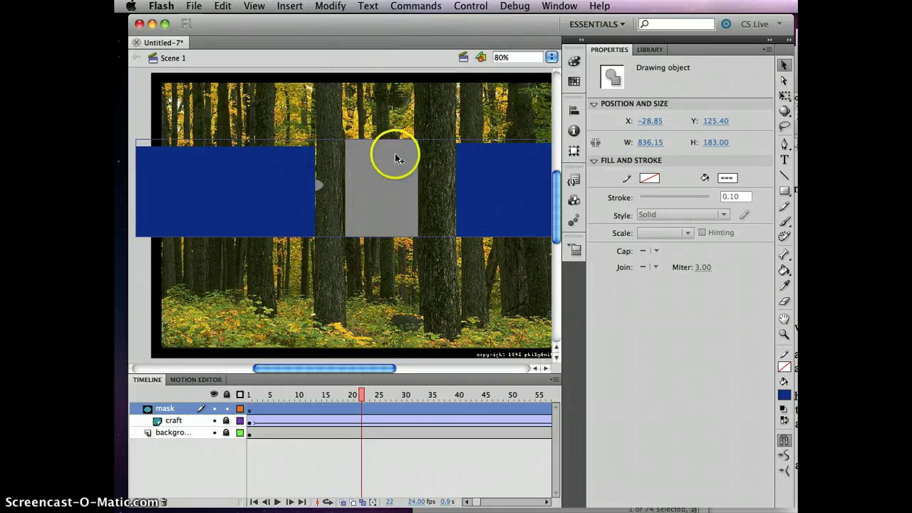
pyautogui.click(392, 171)
pyautogui.click(391, 177)
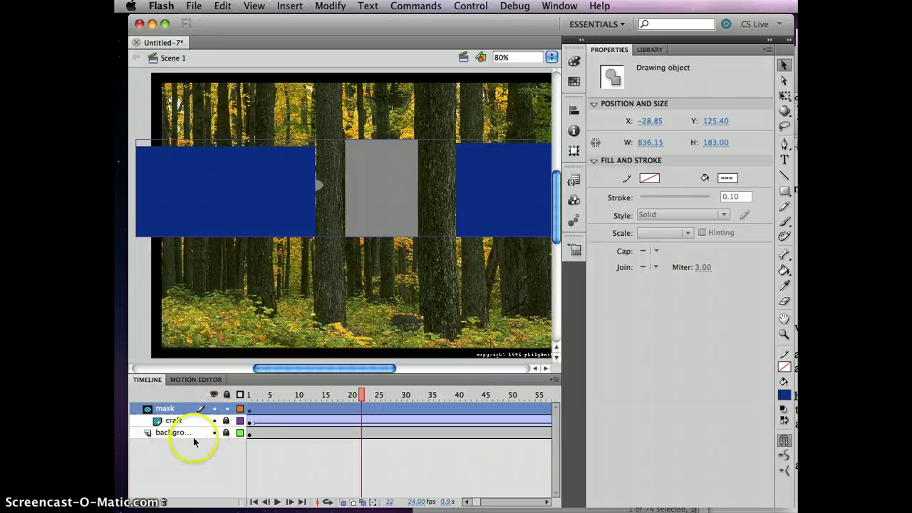
# Step: Delete the combined shape from the mask layer and select the mask layer's frame 1
pyautogui.click(382, 268)
pyautogui.click(393, 193)
pyautogui.press('Delete')
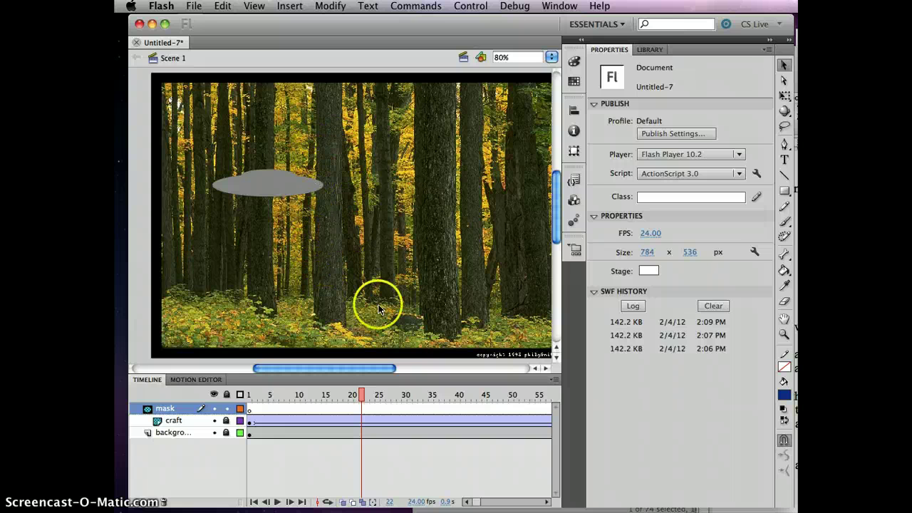
pyautogui.moveTo(362, 394); pyautogui.dragTo(320, 394)
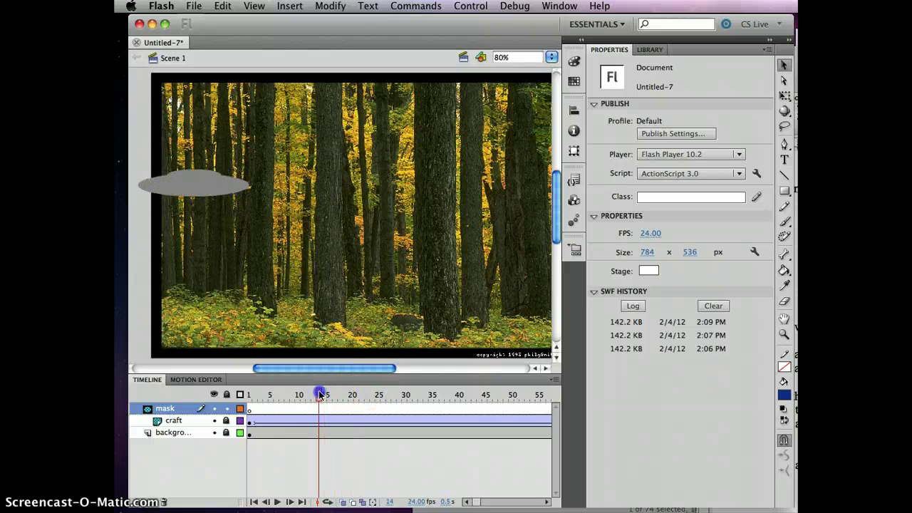
pyautogui.click(249, 411)
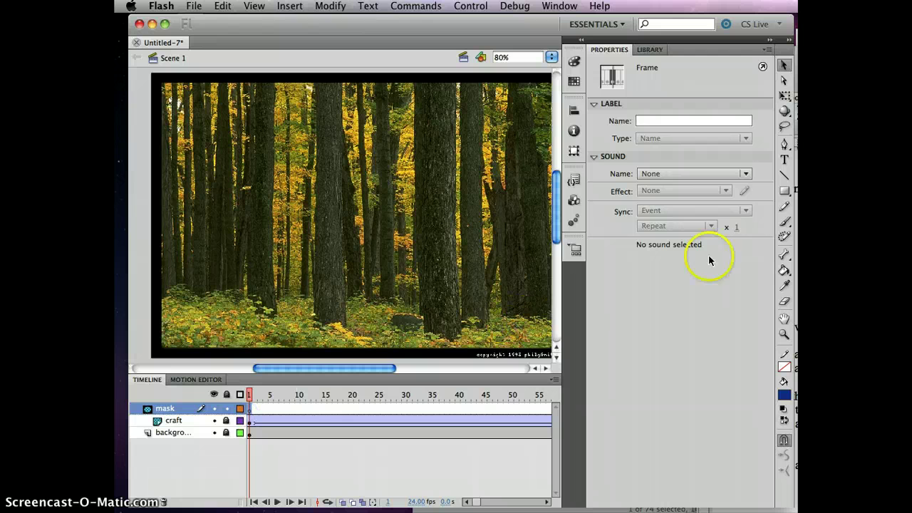
# Step: Show the rulers and place two horizontal guides above and below the craft's flight path, at about Y 110 and Y 295
pyautogui.click(785, 146)
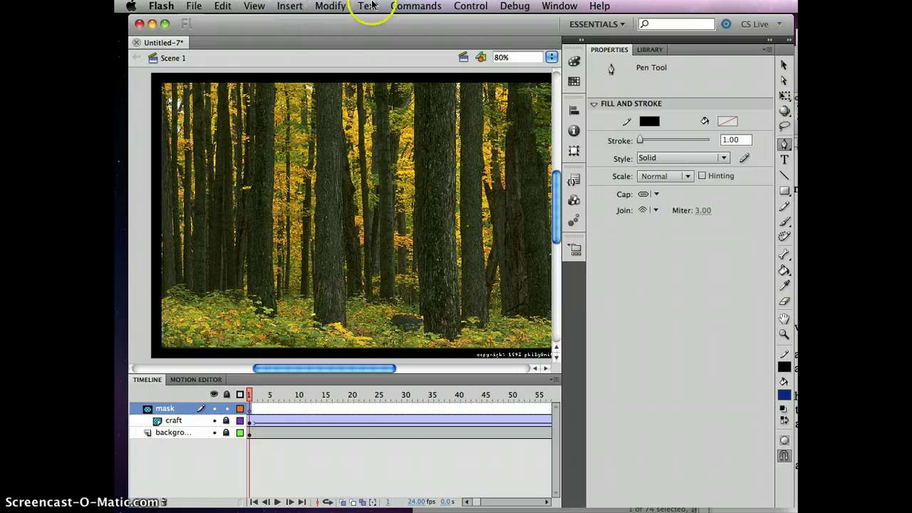
pyautogui.click(251, 6)
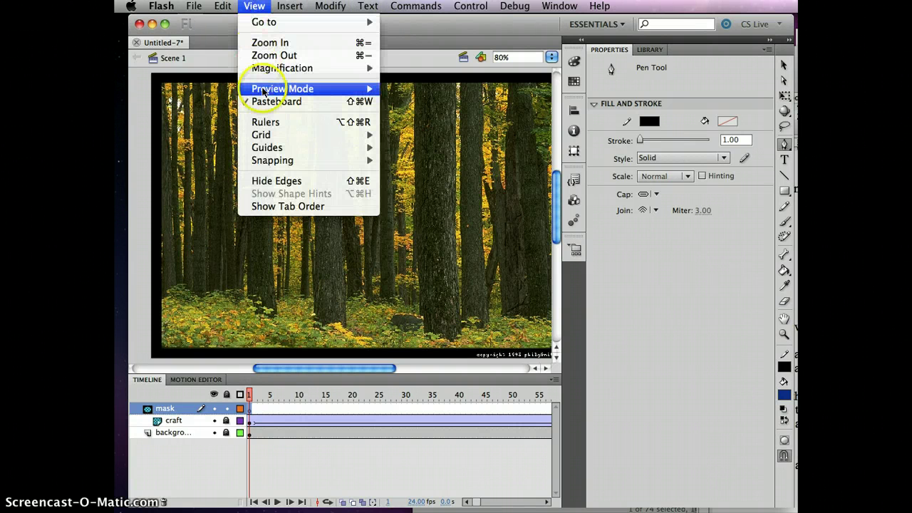
pyautogui.click(271, 122)
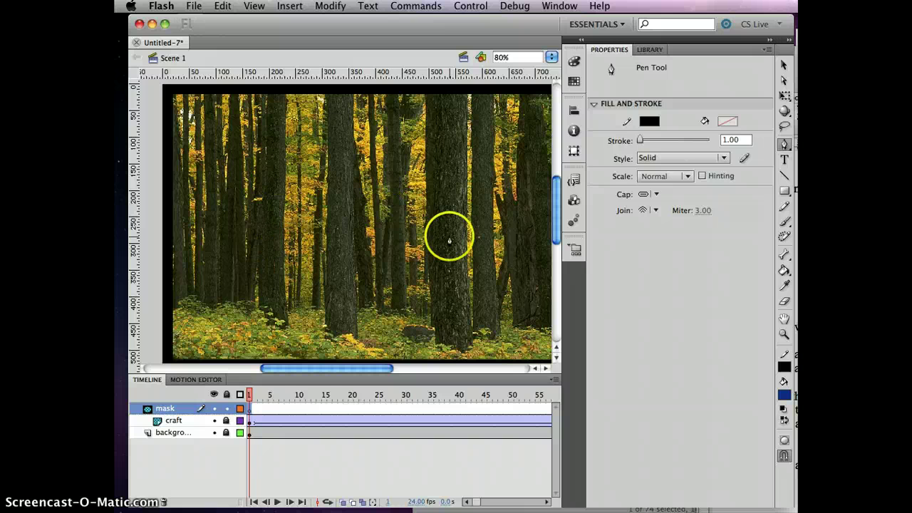
pyautogui.moveTo(248, 396); pyautogui.dragTo(421, 408)
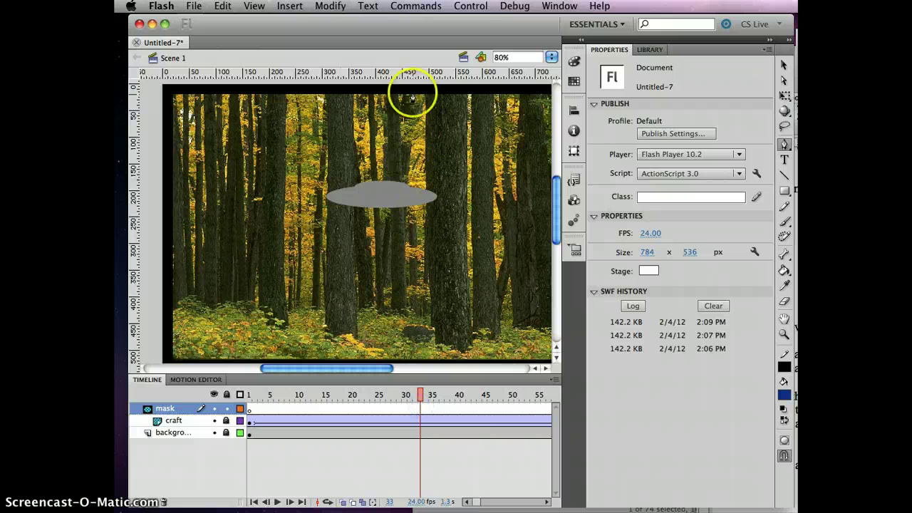
pyautogui.moveTo(442, 95); pyautogui.dragTo(442, 140)
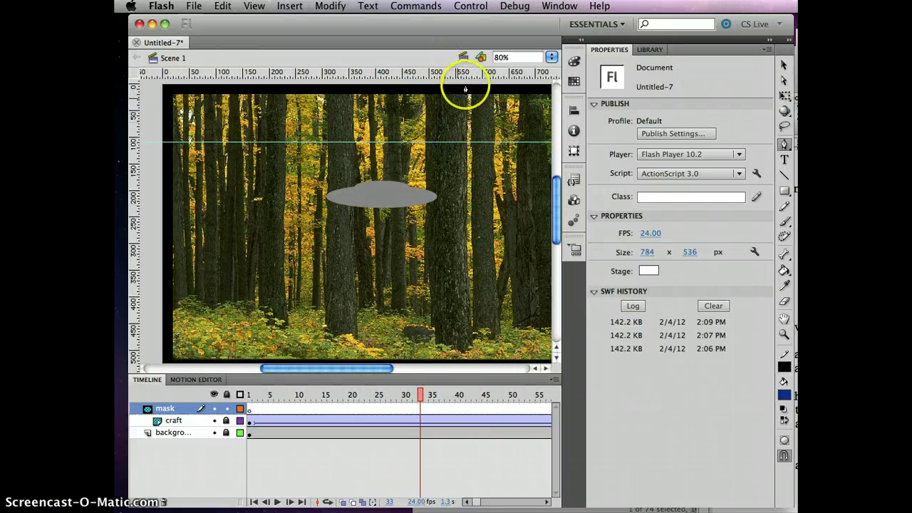
pyautogui.moveTo(468, 75); pyautogui.dragTo(462, 245)
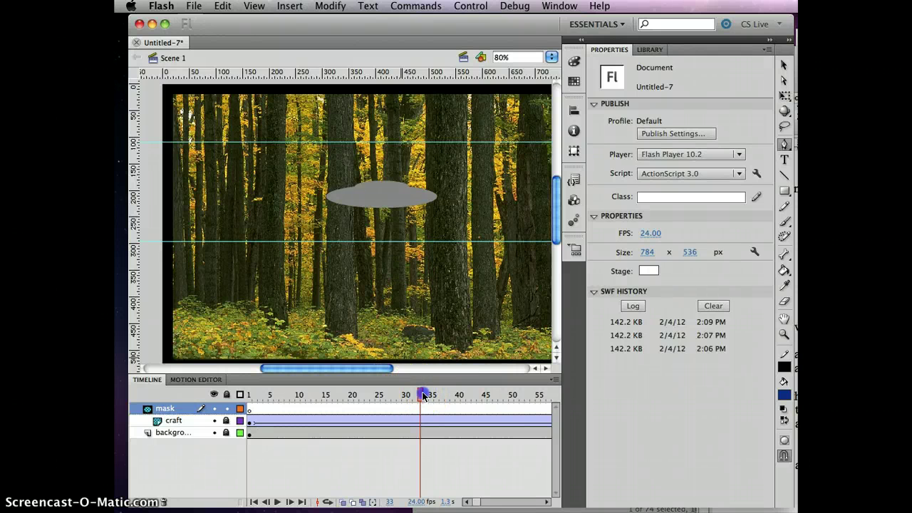
# Step: In frame 1 of the mask layer, trace the left edge of the thick trunk near X 306 between the guides with the Pen tool
pyautogui.moveTo(422, 395); pyautogui.dragTo(329, 211)
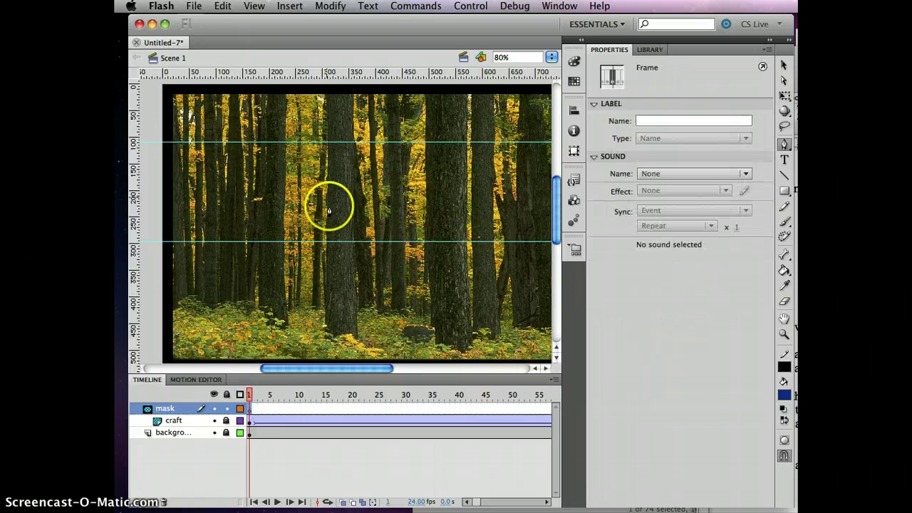
pyautogui.click(783, 335)
pyautogui.moveTo(297, 265); pyautogui.dragTo(387, 130)
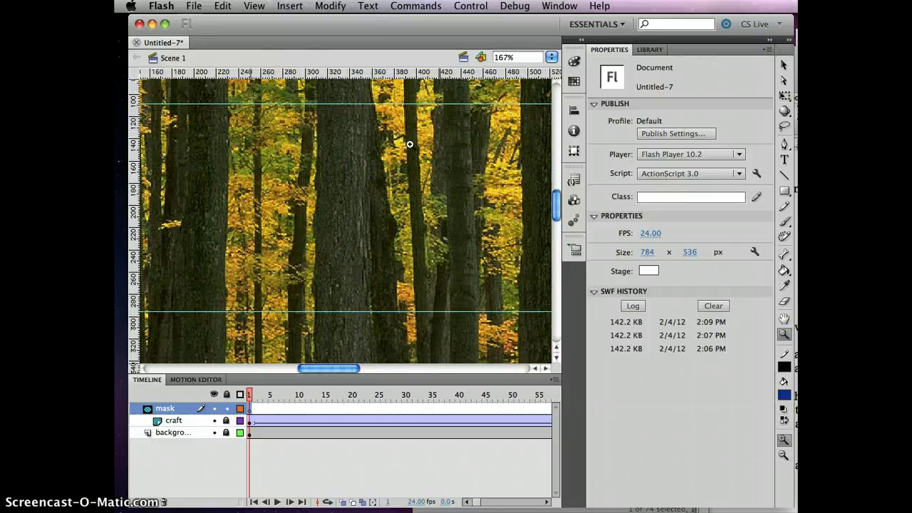
pyautogui.click(782, 144)
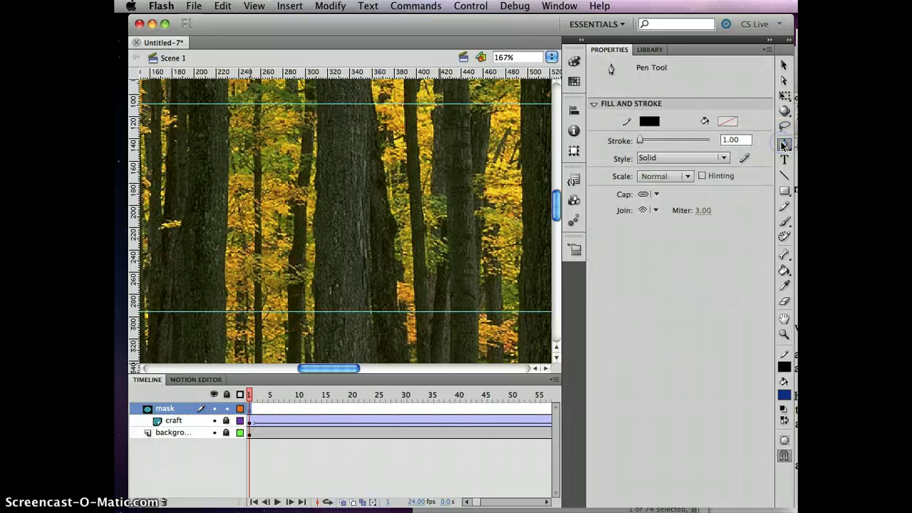
pyautogui.click(317, 107)
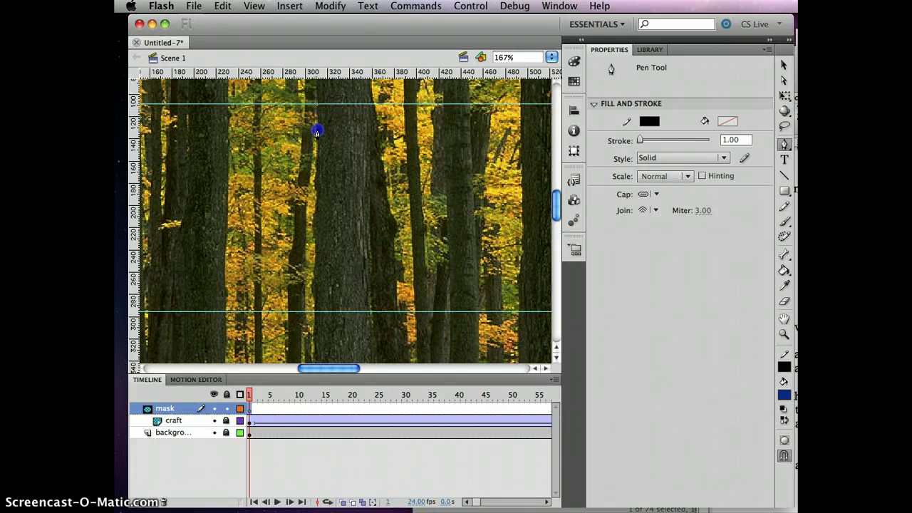
pyautogui.click(317, 135)
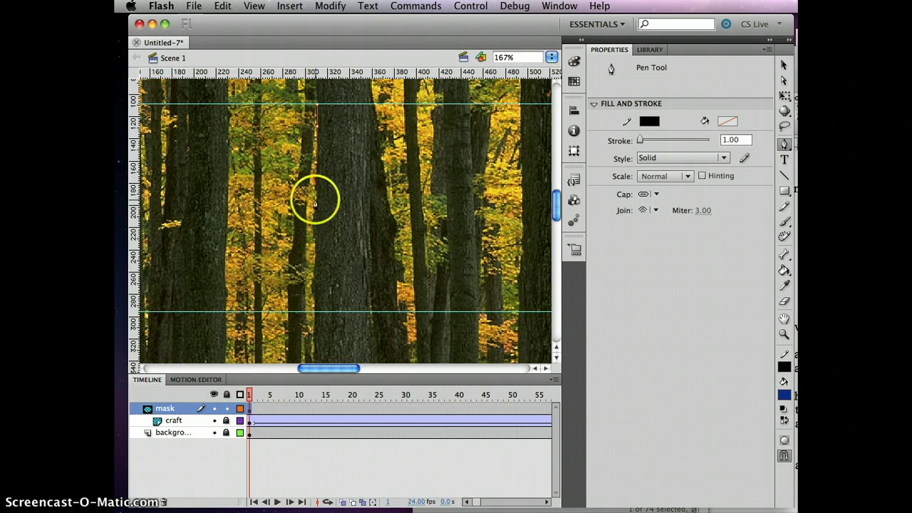
pyautogui.click(314, 205)
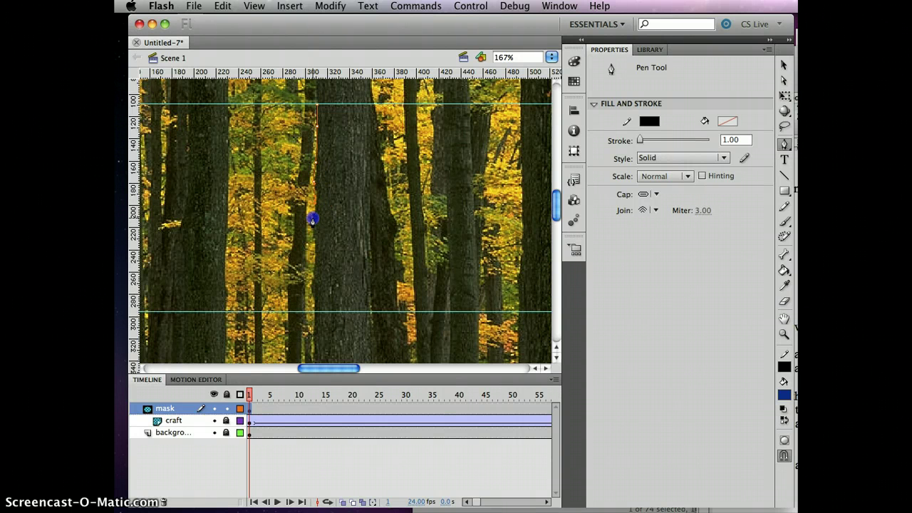
pyautogui.click(314, 238)
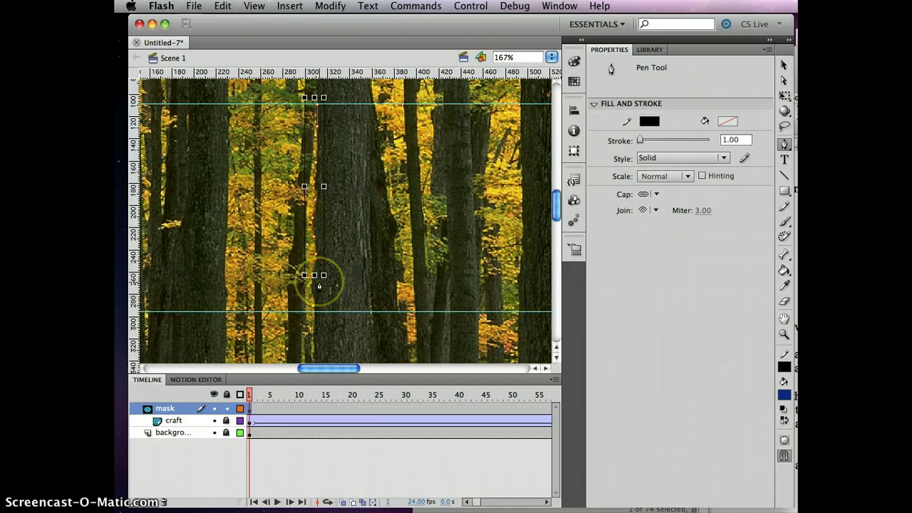
pyautogui.press('super+z')
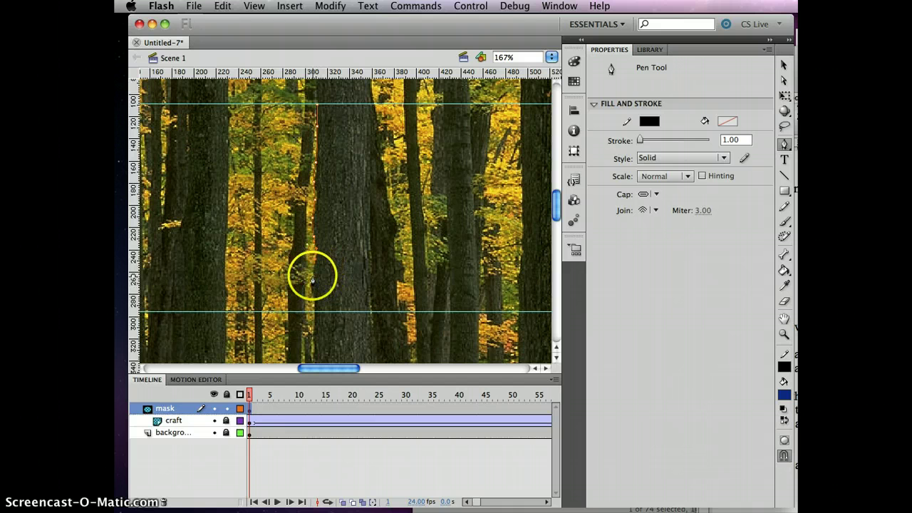
pyautogui.click(312, 279)
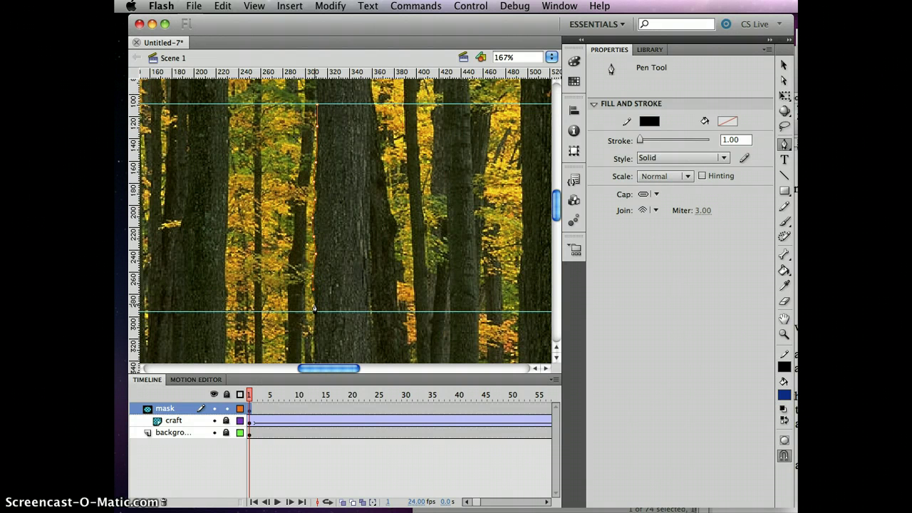
# Step: Trace along the lower guide and up the trunk's right edge, closing the outline at about 56 × 187 px
pyautogui.click(371, 311)
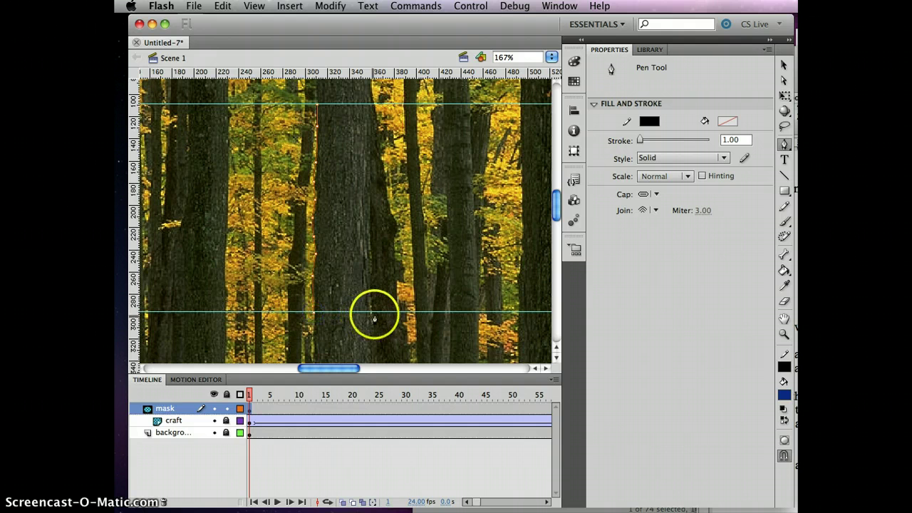
pyautogui.click(369, 278)
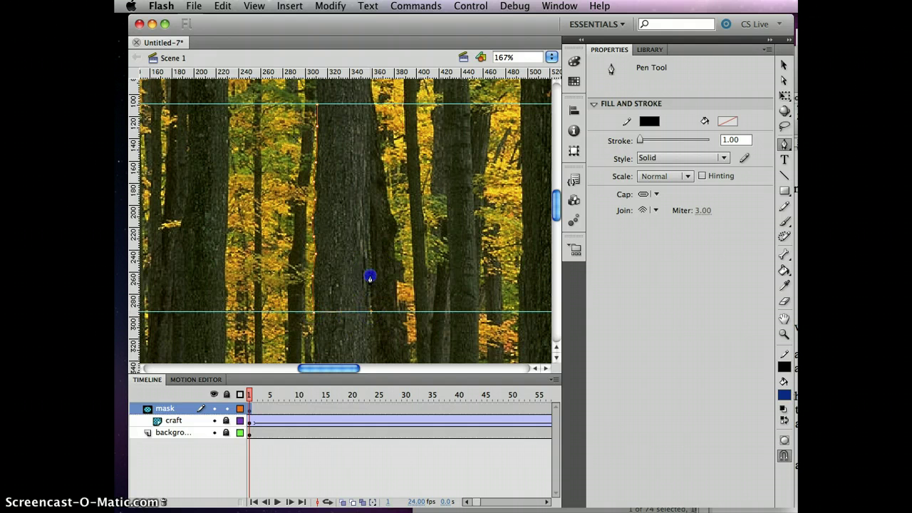
pyautogui.click(369, 228)
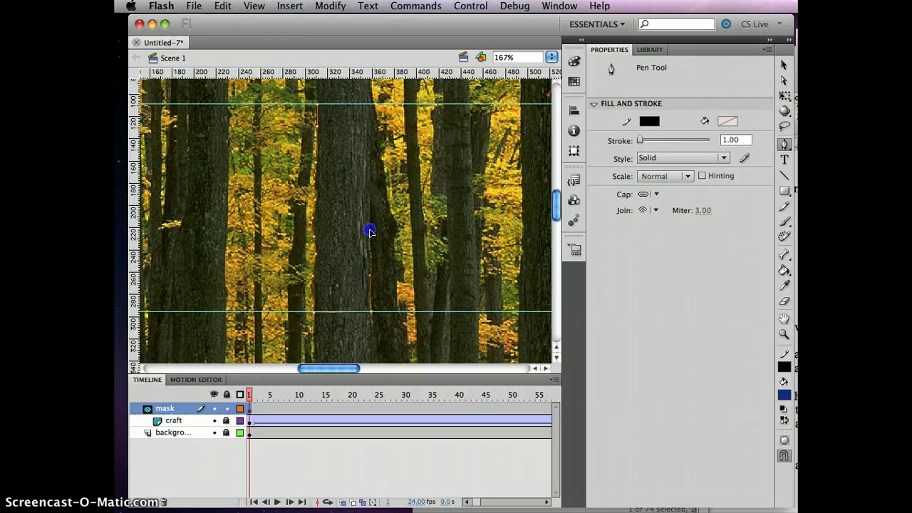
pyautogui.click(370, 181)
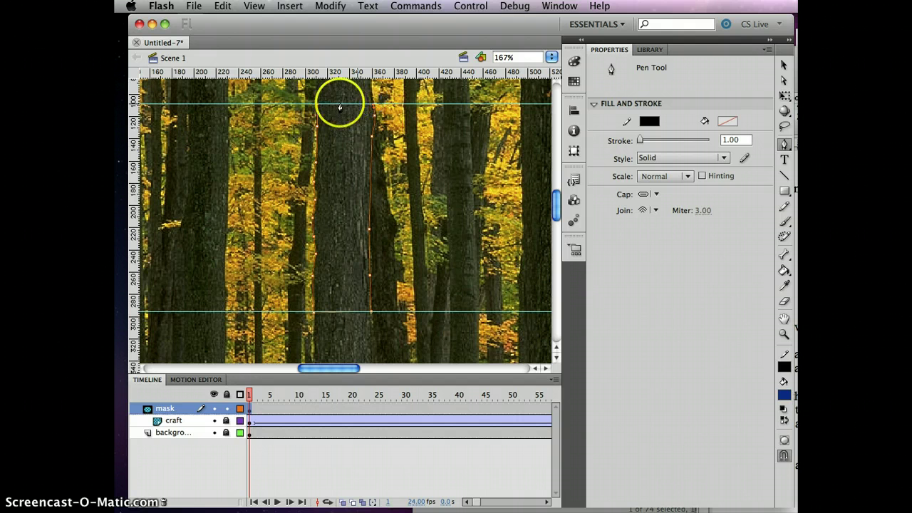
pyautogui.click(318, 106)
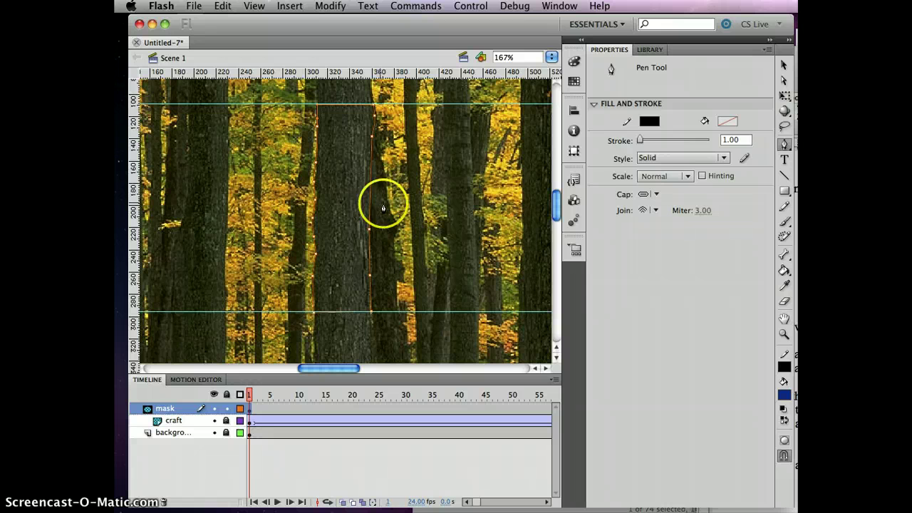
# Step: Set the fill color to blue and fill the closed trunk outline with the Paint Bucket tool
pyautogui.click(783, 396)
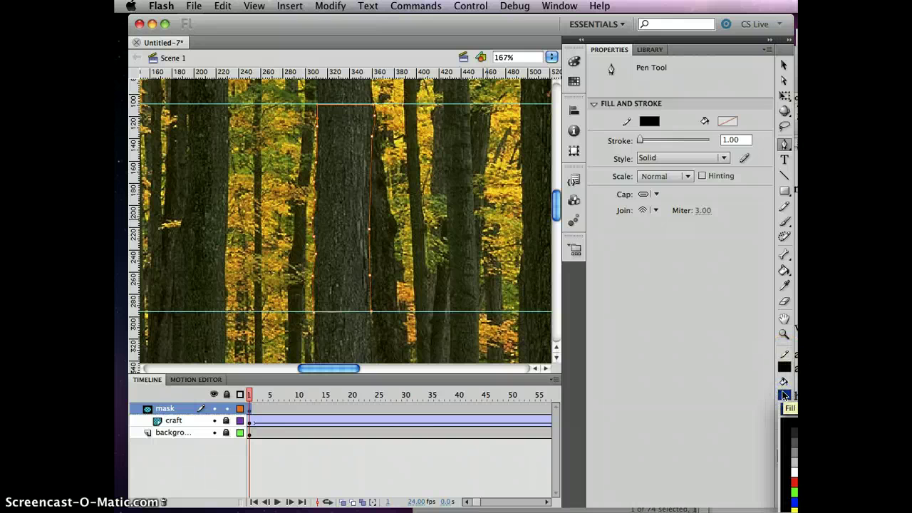
pyautogui.click(794, 482)
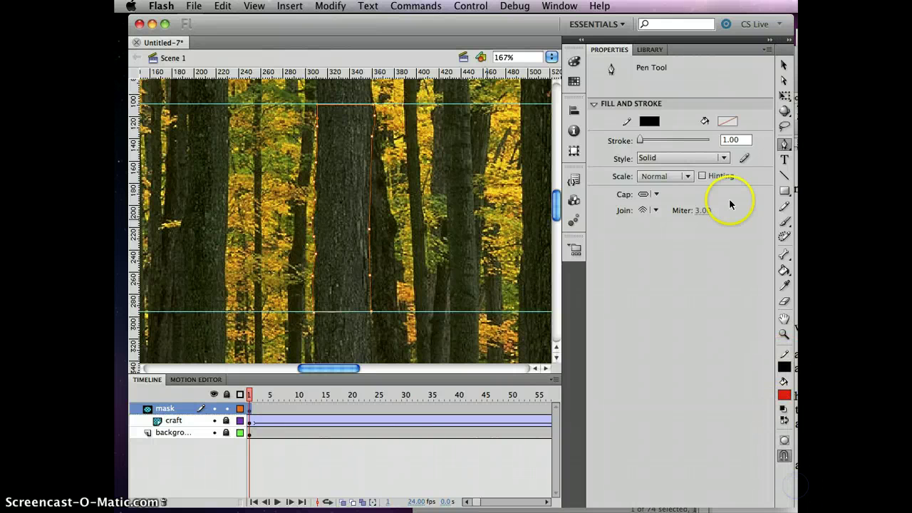
pyautogui.click(784, 396)
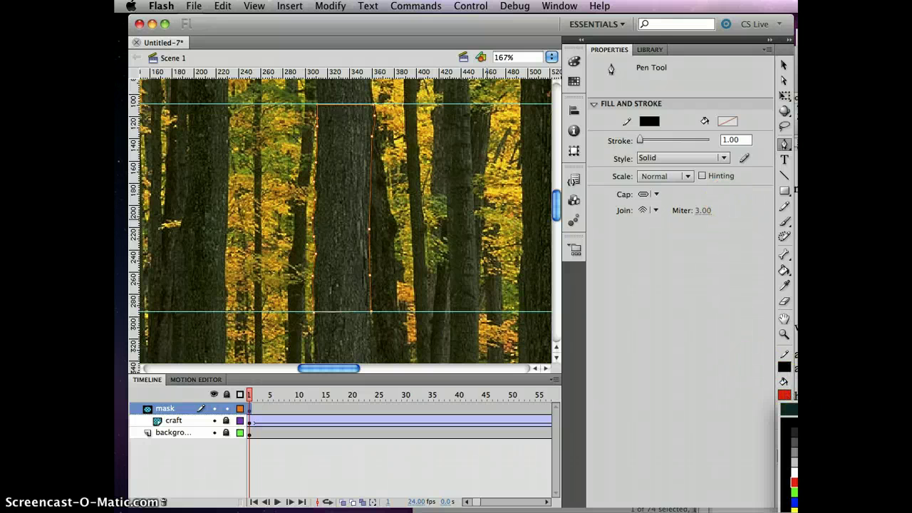
pyautogui.click(794, 503)
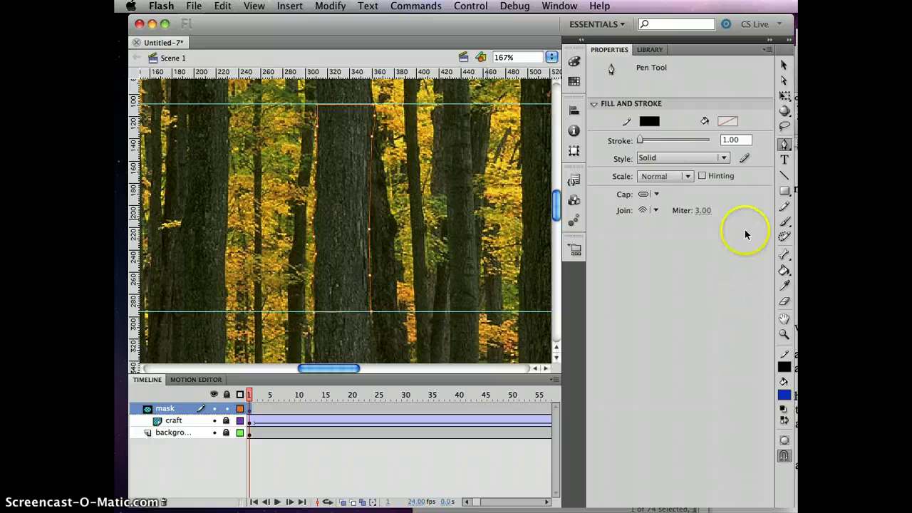
pyautogui.click(785, 271)
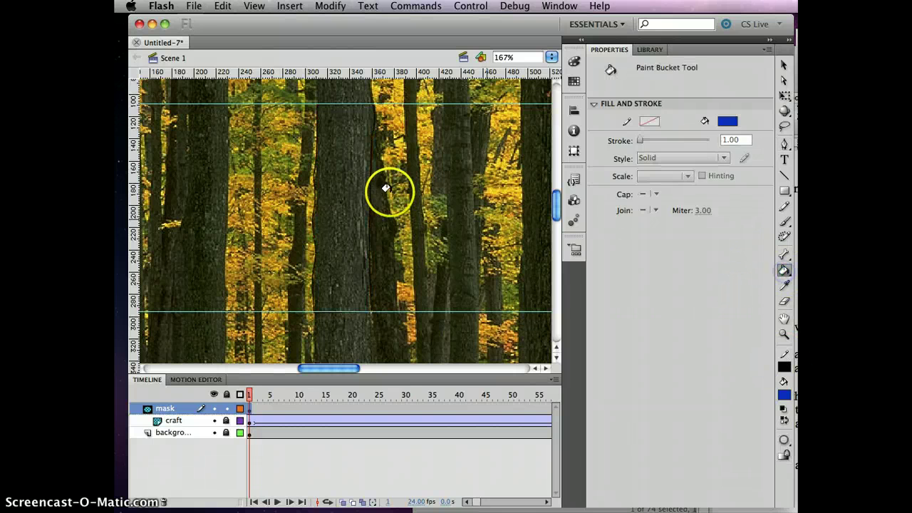
pyautogui.click(344, 184)
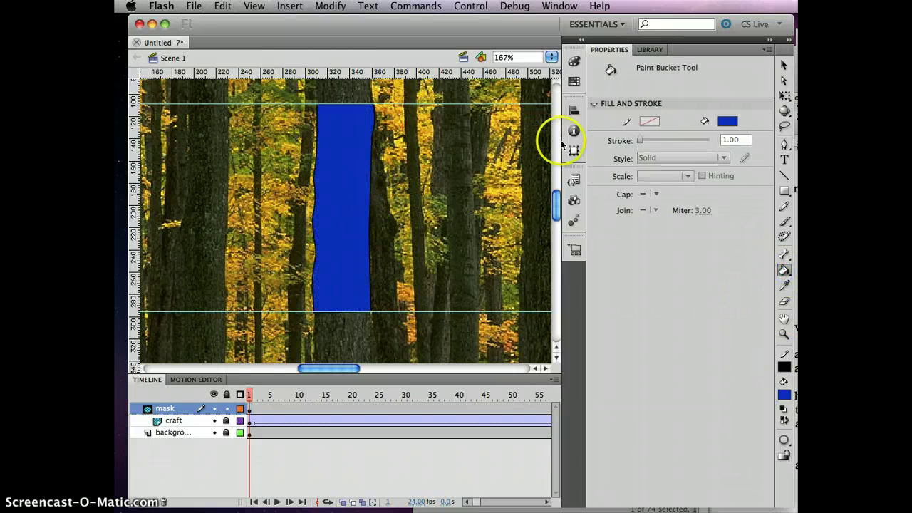
# Step: Select the whole blue trunk shape and remove its black stroke
pyautogui.click(782, 66)
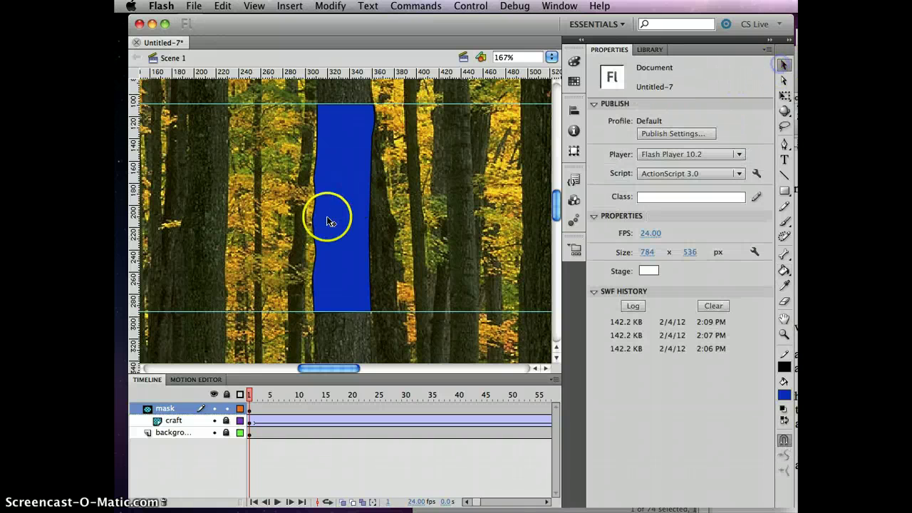
pyautogui.moveTo(301, 323); pyautogui.dragTo(391, 96)
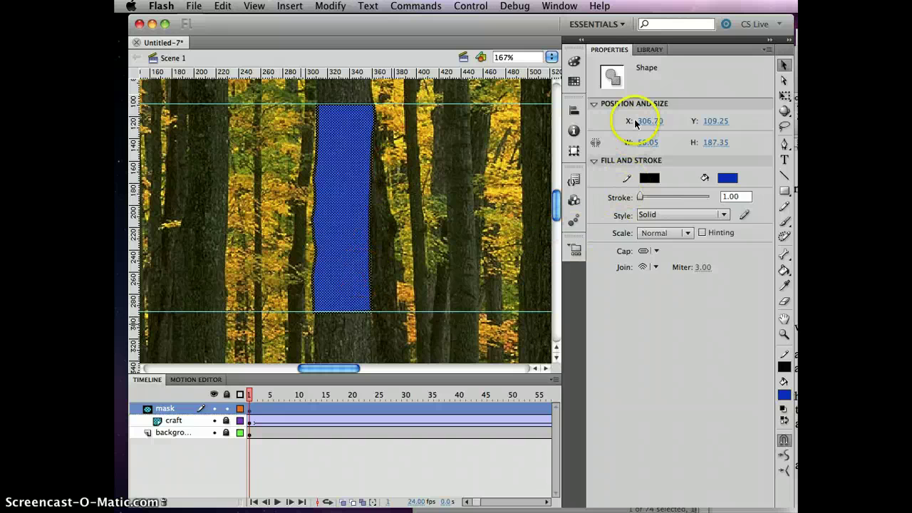
pyautogui.click(648, 178)
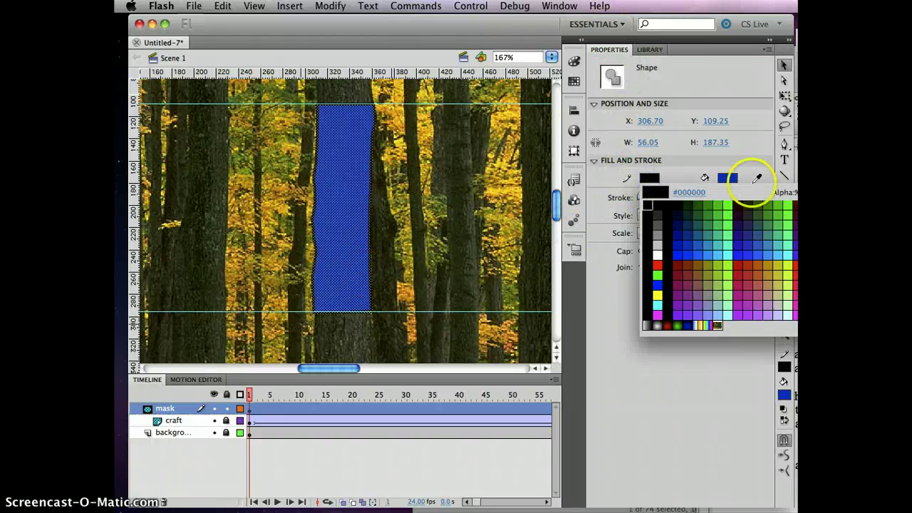
pyautogui.click(808, 192)
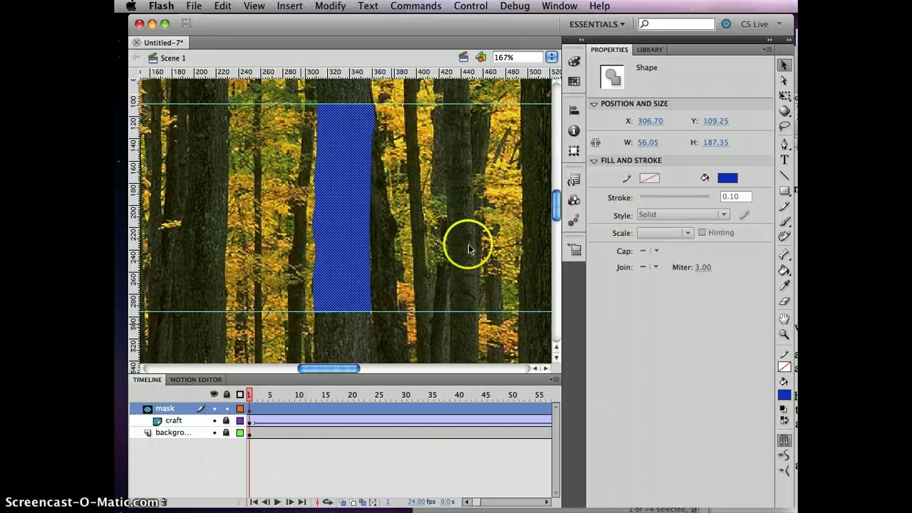
# Step: Outline the wider trunk near X 492 between the guides with the Pen tool, about 82 × 186 px, and fill it with blue
pyautogui.click(428, 251)
pyautogui.moveTo(442, 264); pyautogui.dragTo(233, 263)
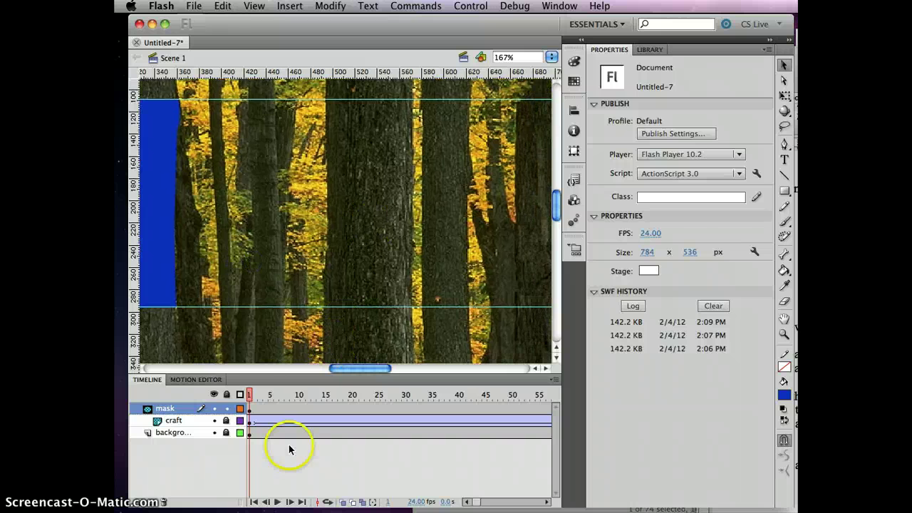
pyautogui.press('p')
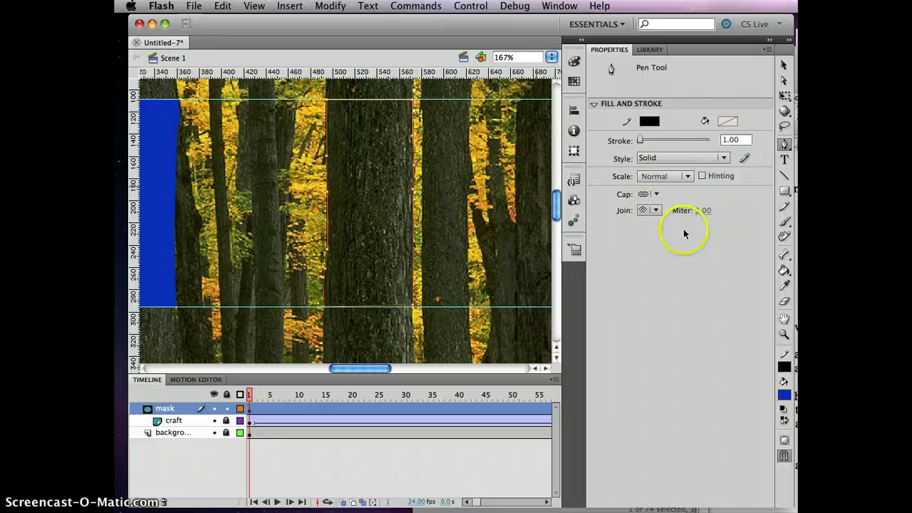
pyautogui.click(783, 271)
pyautogui.click(365, 206)
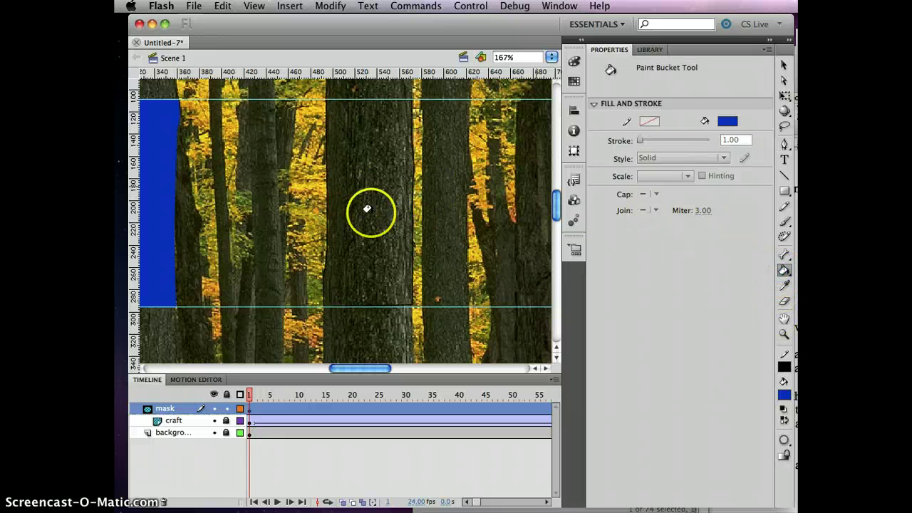
pyautogui.click(539, 86)
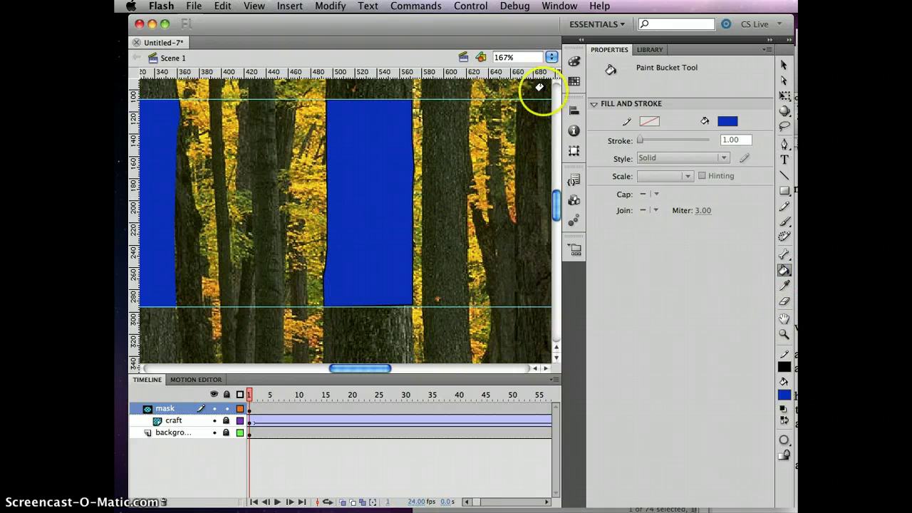
# Step: Remove the black stroke from the wider blue trunk shape and test the movie
pyautogui.click(783, 65)
pyautogui.moveTo(305, 320); pyautogui.dragTo(451, 86)
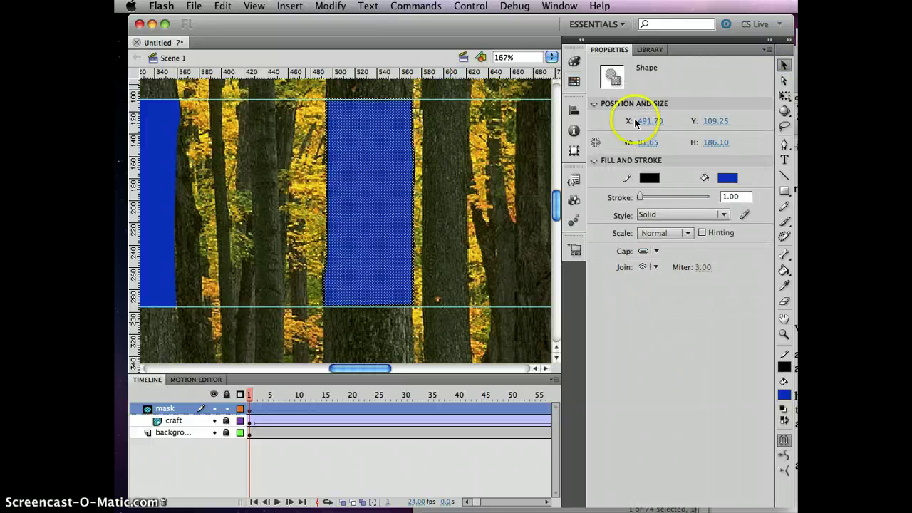
pyautogui.click(649, 177)
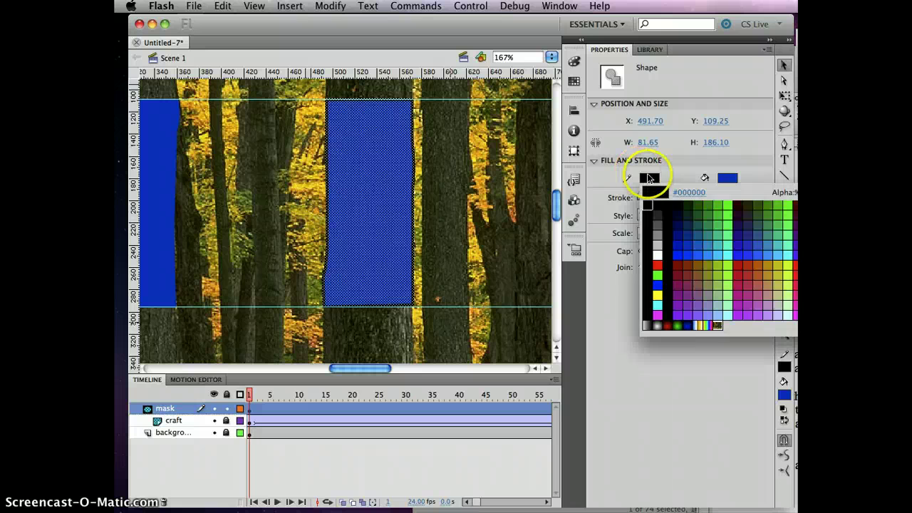
pyautogui.press('Escape')
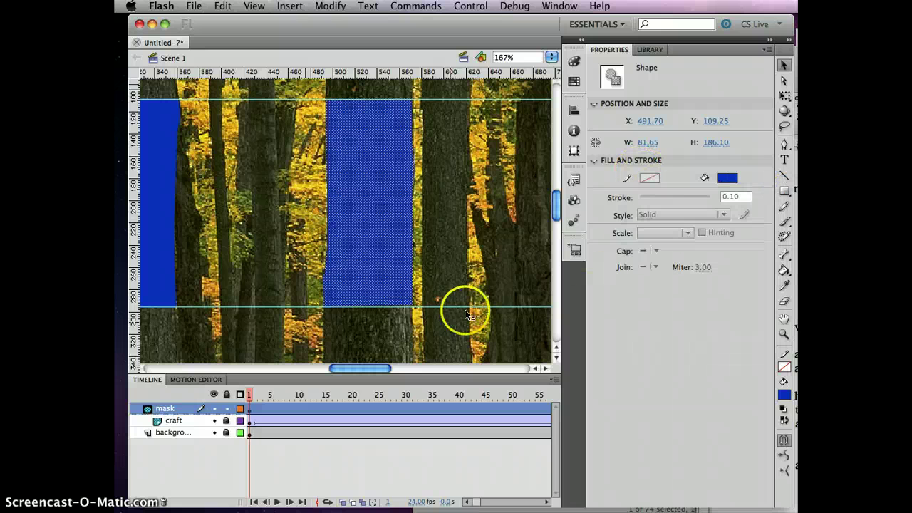
pyautogui.click(443, 333)
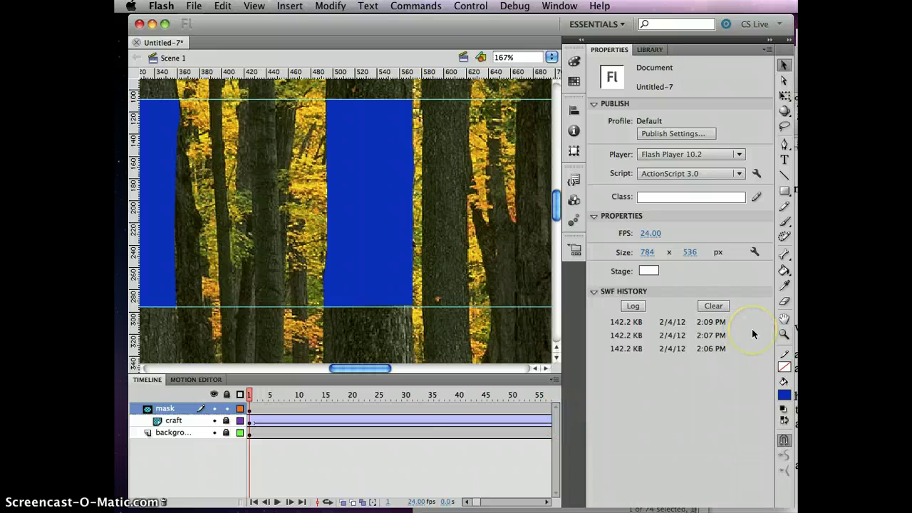
pyautogui.hotkey('ctrl', 'Return')
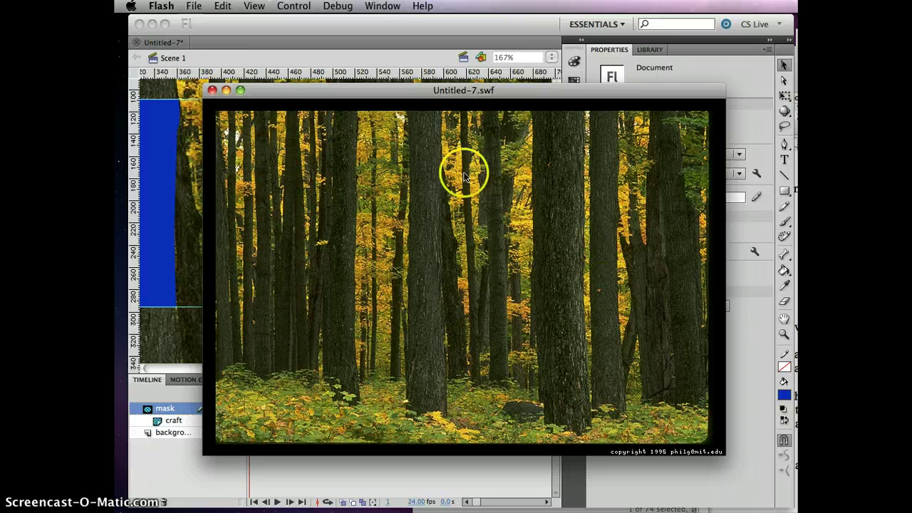
pyautogui.click(212, 91)
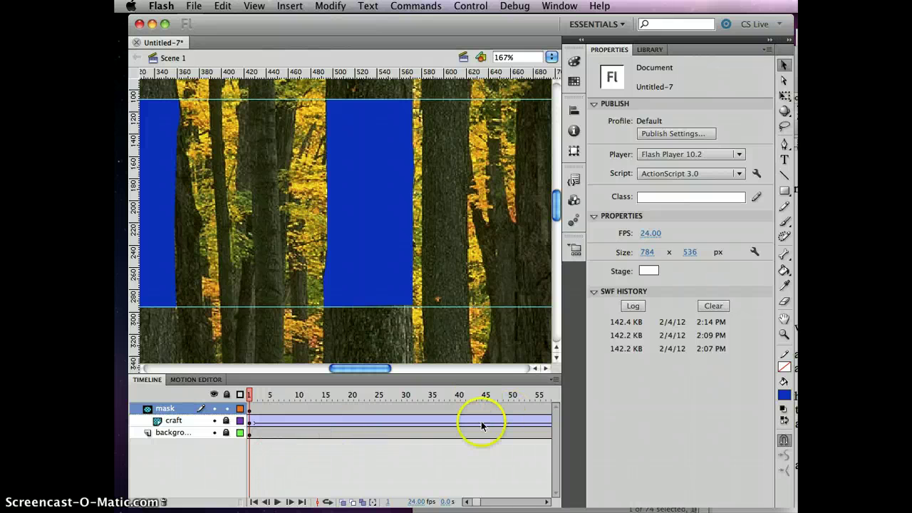
# Step: Cut both blue trunk shapes from the mask layer
pyautogui.press('super+minus')
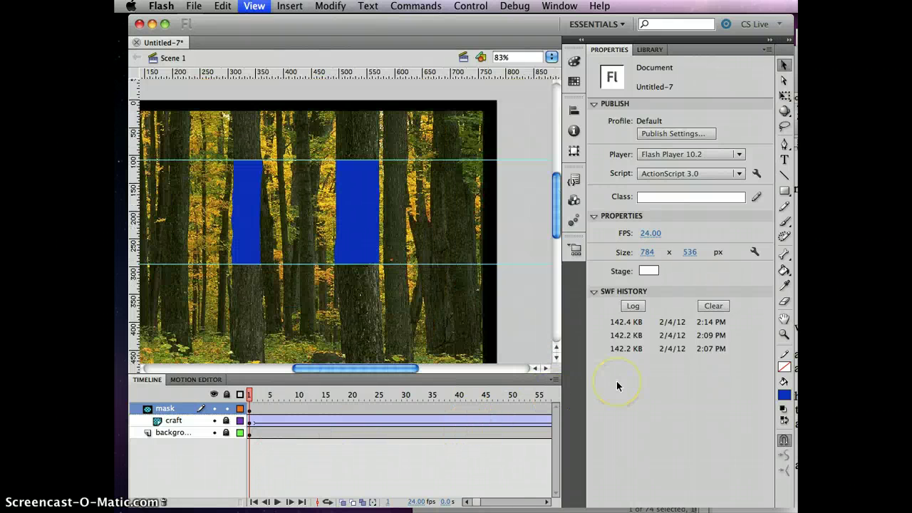
pyautogui.press('super+minus')
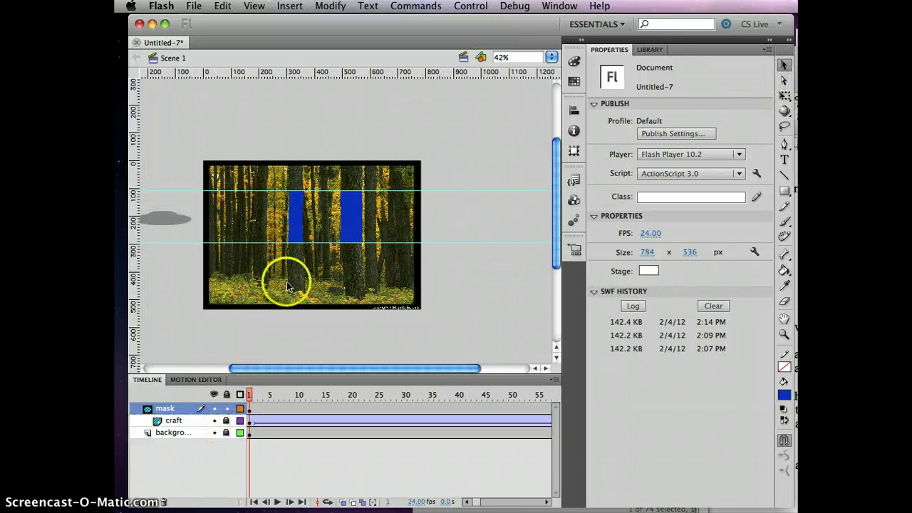
pyautogui.moveTo(237, 326)
pyautogui.mouseDown()
pyautogui.moveTo(291, 270)
pyautogui.moveTo(417, 306)
pyautogui.moveTo(426, 145)
pyautogui.mouseUp()
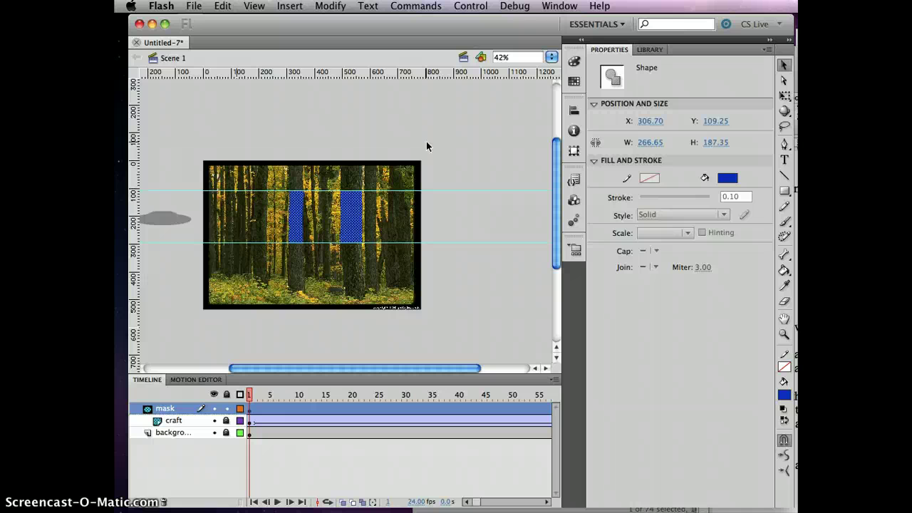
pyautogui.press('Delete')
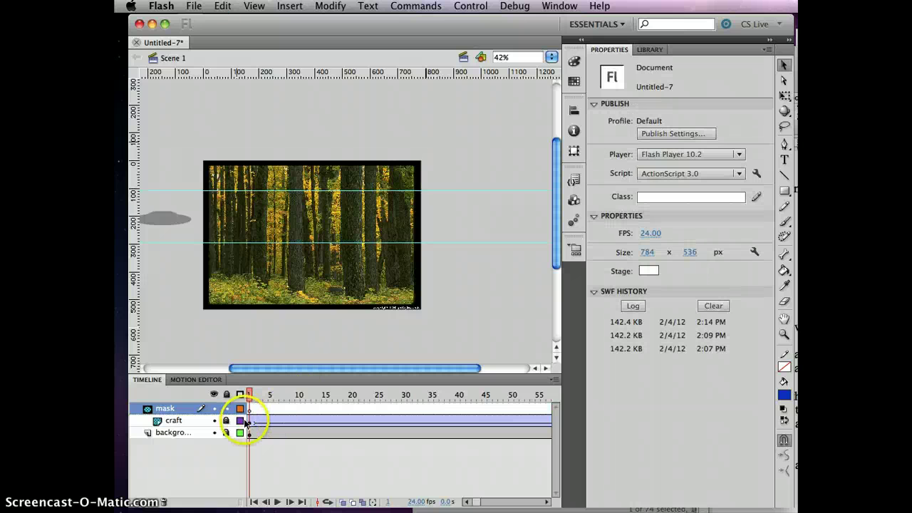
# Step: Draw a red rectangle without a stroke on the mask layer, covering the whole stage at about 889 × 586 px
pyautogui.click(786, 193)
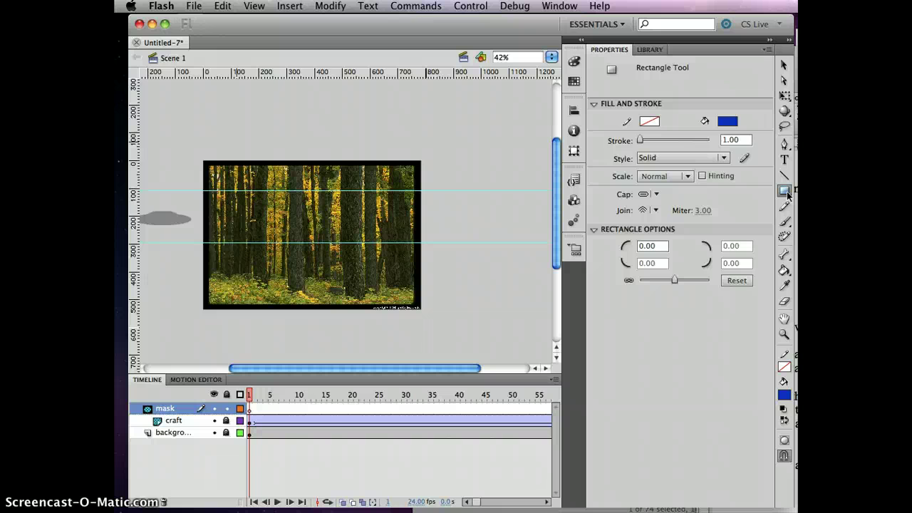
pyautogui.click(728, 122)
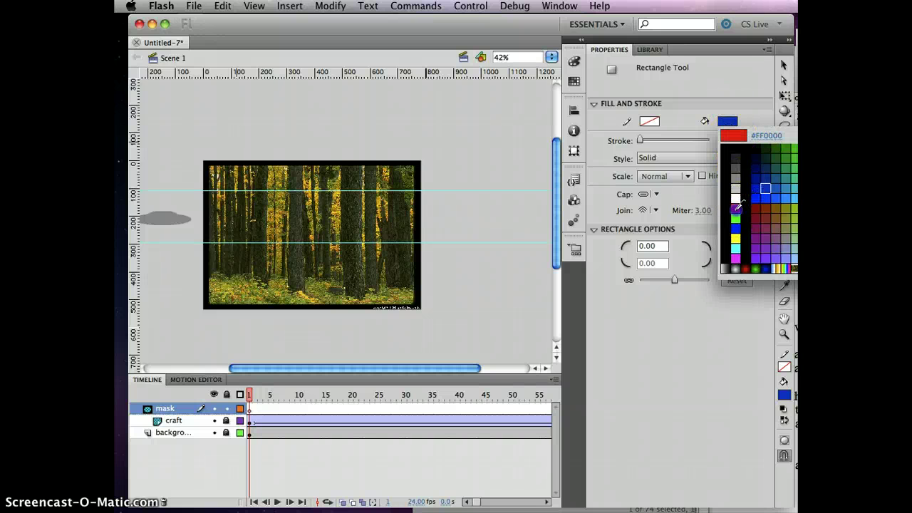
pyautogui.click(736, 208)
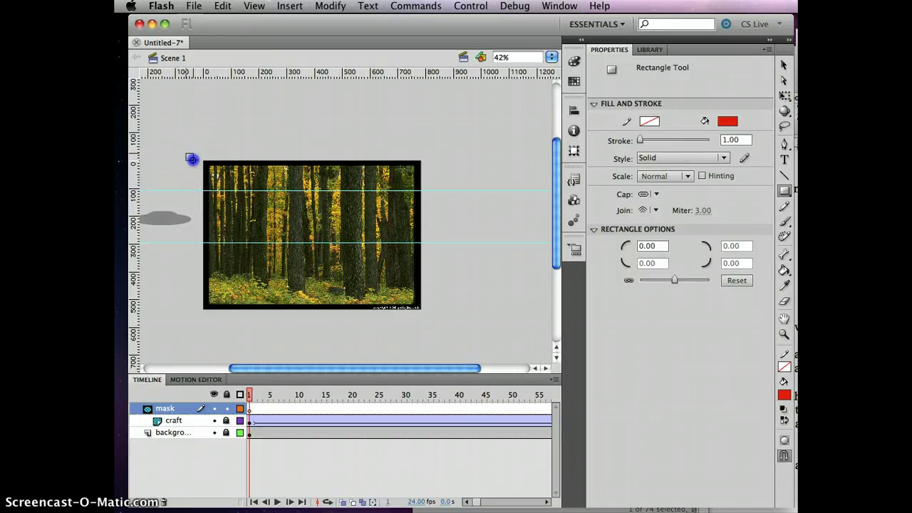
pyautogui.moveTo(192, 158); pyautogui.dragTo(432, 315)
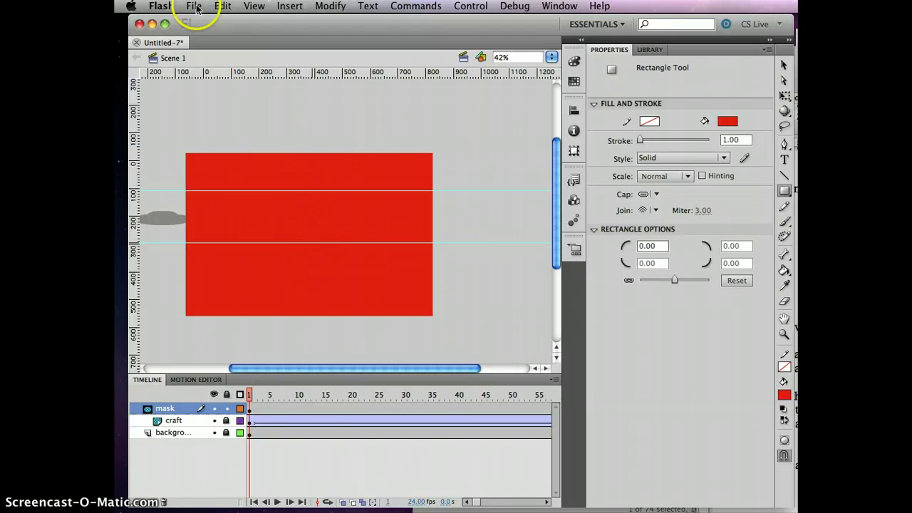
# Step: Paste the blue trunk shapes in place over the red rectangle and deselect them
pyautogui.click(221, 7)
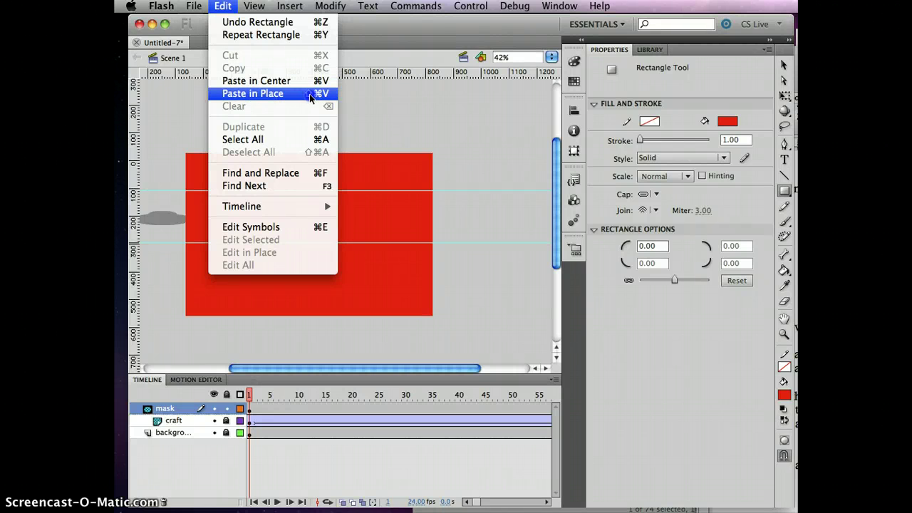
pyautogui.click(266, 93)
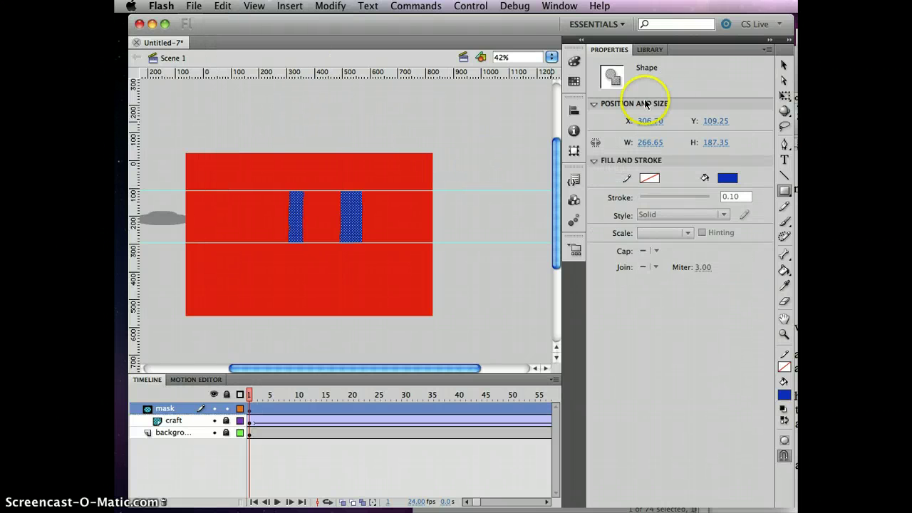
pyautogui.click(784, 65)
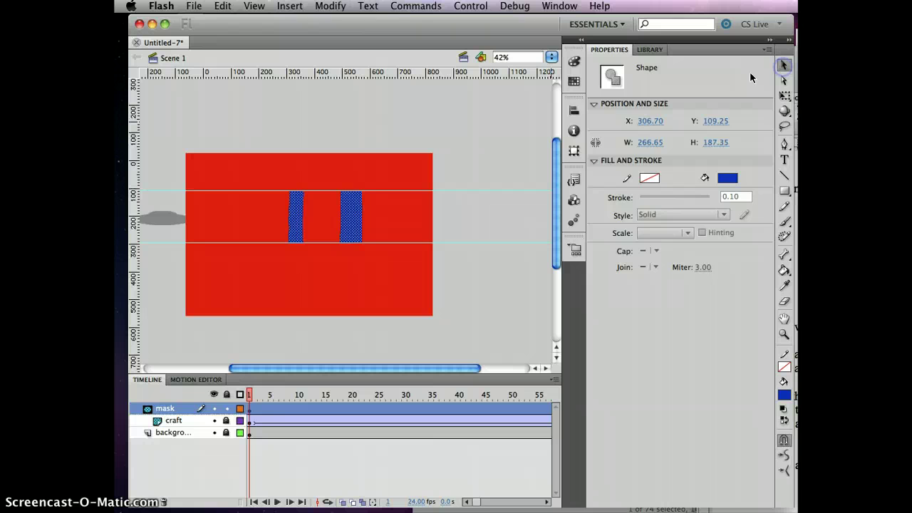
pyautogui.click(506, 155)
# Step: Move both blue trunk shapes off the red rectangle and delete them, leaving trunk-shaped holes in the mask
pyautogui.moveTo(354, 221); pyautogui.dragTo(495, 169)
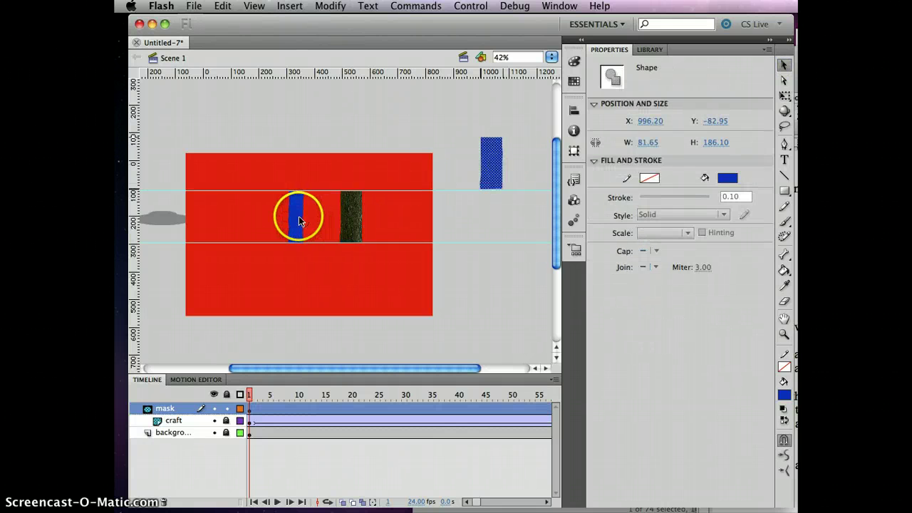
pyautogui.moveTo(299, 217); pyautogui.dragTo(459, 126)
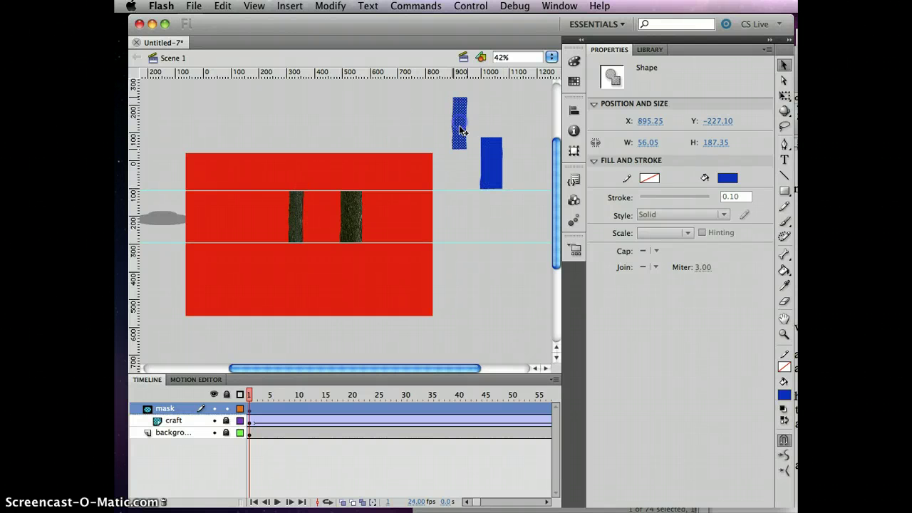
pyautogui.moveTo(440, 232); pyautogui.dragTo(523, 83)
pyautogui.click(523, 82)
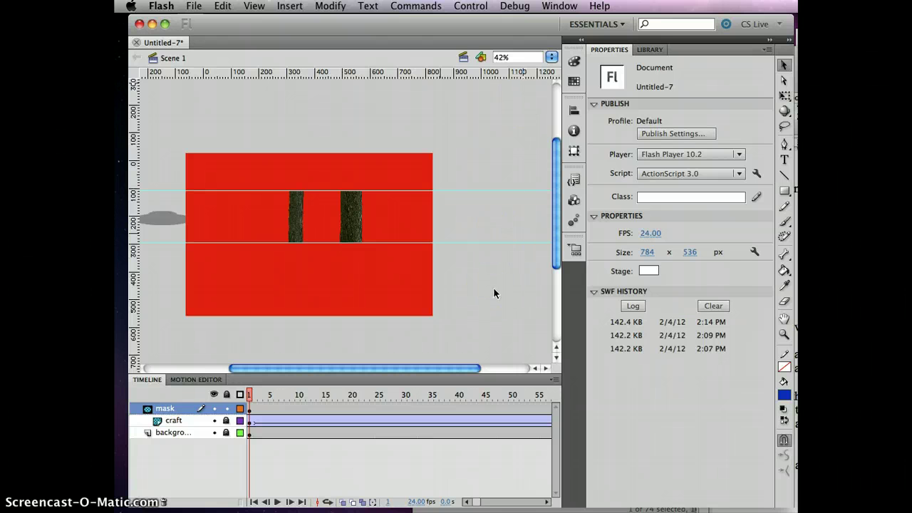
# Step: Test the movie to check how the craft passes the two trunks, and inspect the red mask shape
pyautogui.press('super+Return')
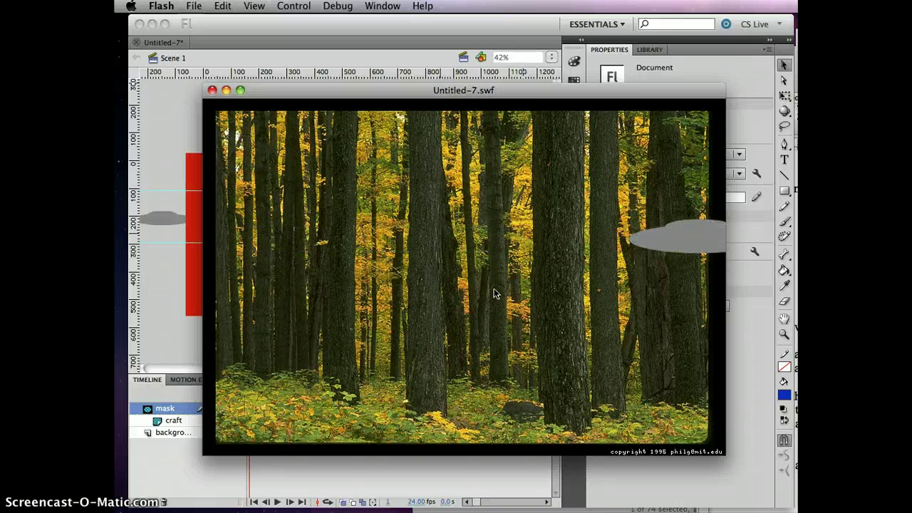
pyautogui.click(176, 126)
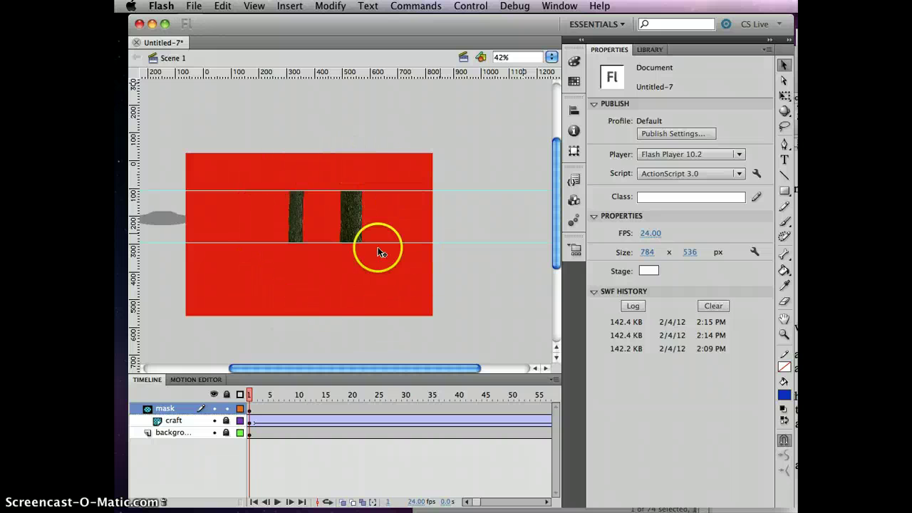
pyautogui.click(403, 175)
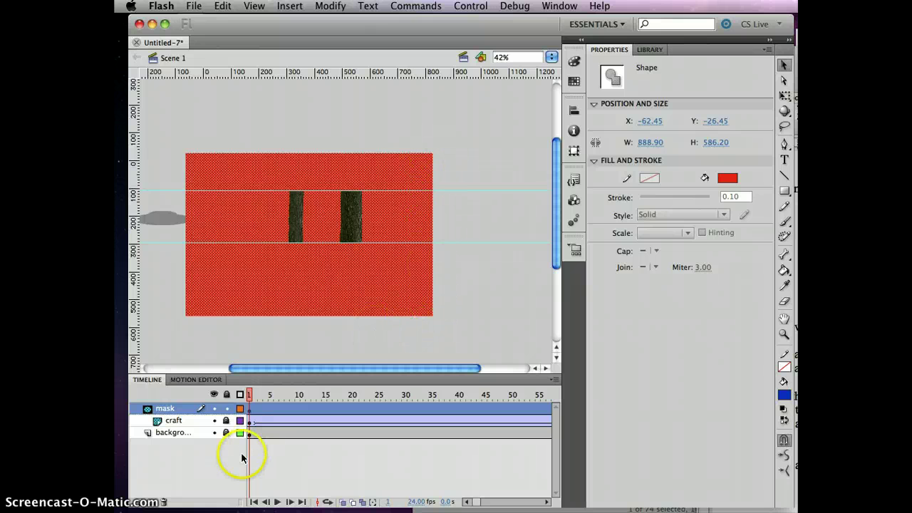
pyautogui.press('super+Return')
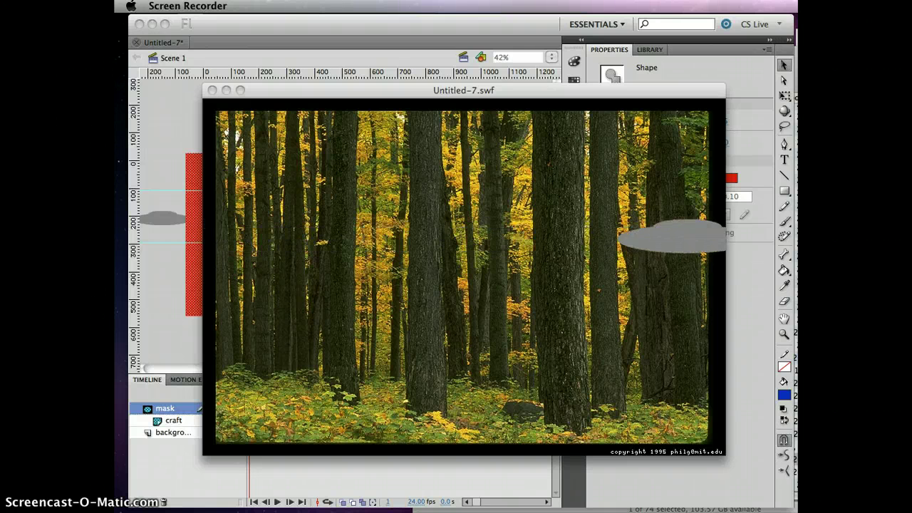
pyautogui.press('super+w')
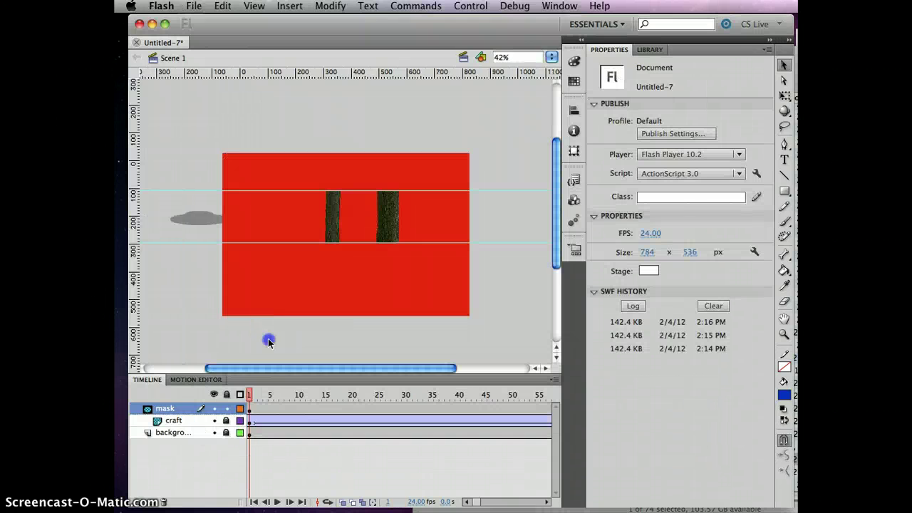
# Step: Hide the mask layer, then unlock the background layer and delete its forest image
pyautogui.click(214, 408)
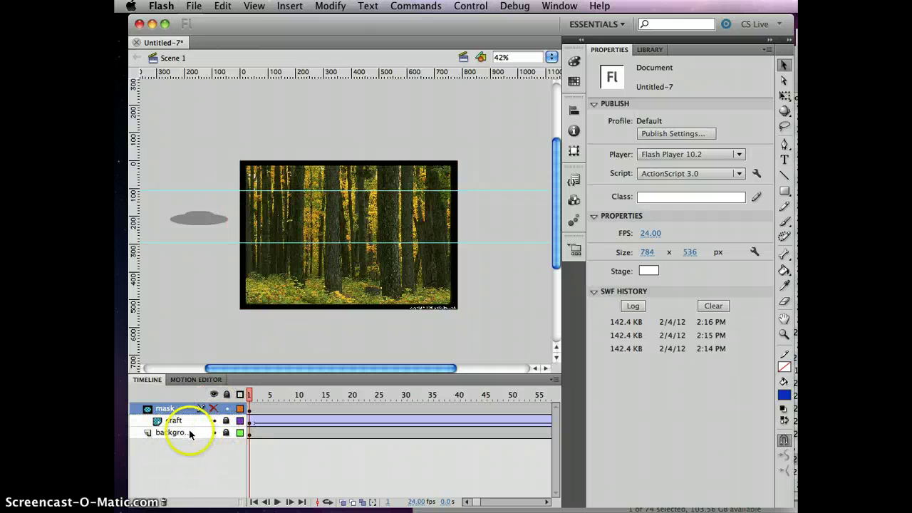
pyautogui.click(186, 431)
pyautogui.click(227, 433)
pyautogui.click(370, 266)
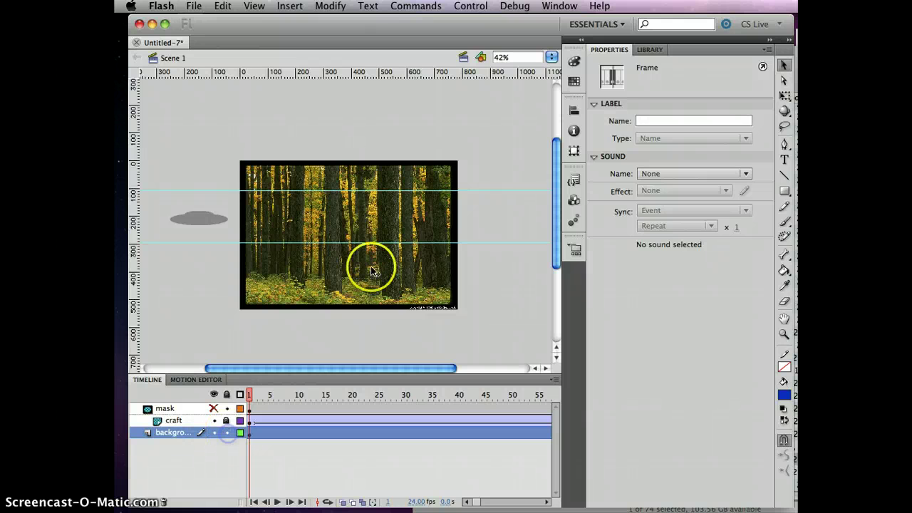
pyautogui.press('Delete')
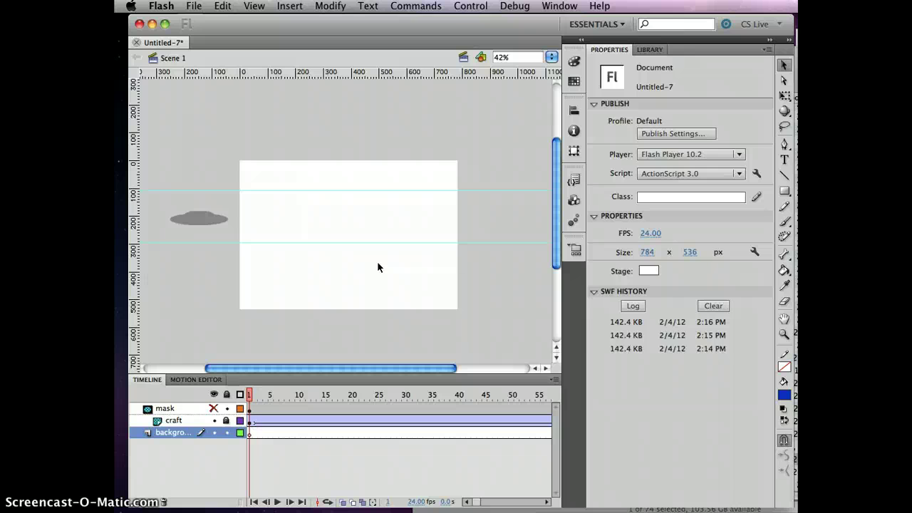
# Step: Test the movie without the forest image to examine where the mask cuts off the moving craft
pyautogui.press('super+Return')
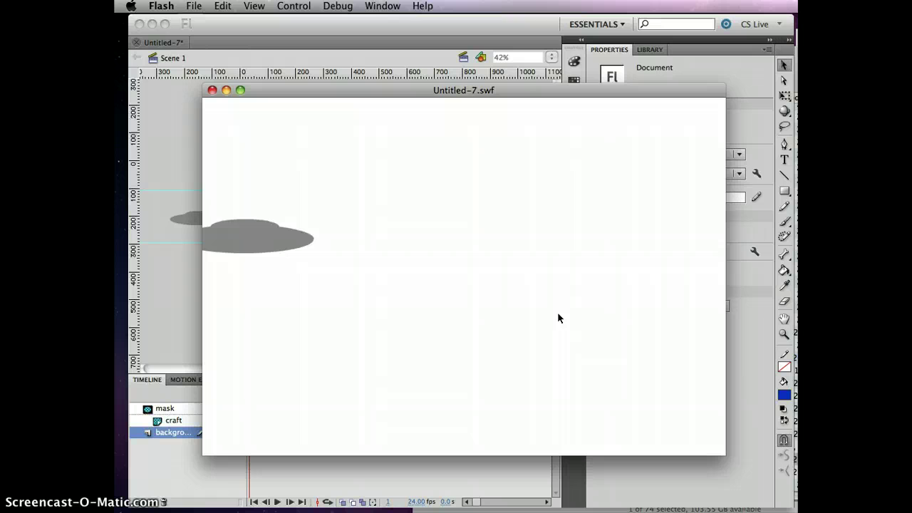
pyautogui.moveTo(558, 317)
pyautogui.mouseDown()
pyautogui.moveTo(444, 258)
pyautogui.moveTo(509, 256)
pyautogui.mouseUp()
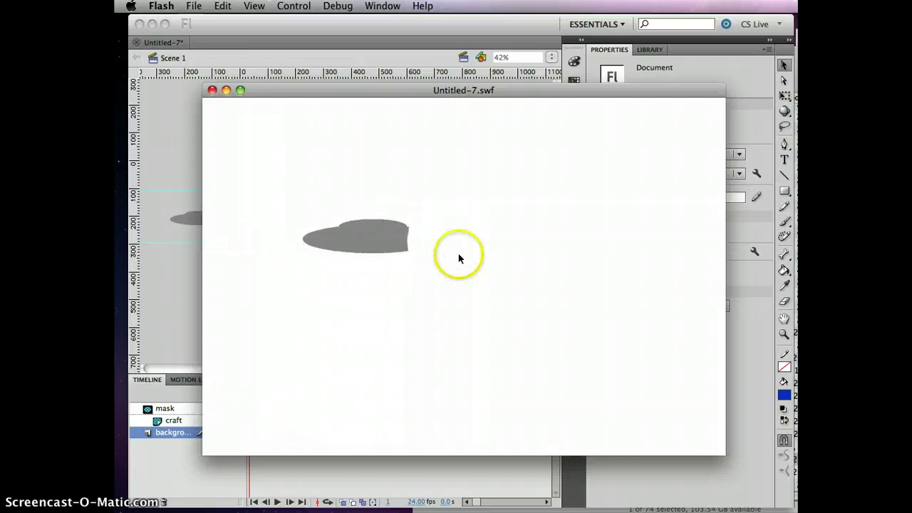
pyautogui.click(459, 259)
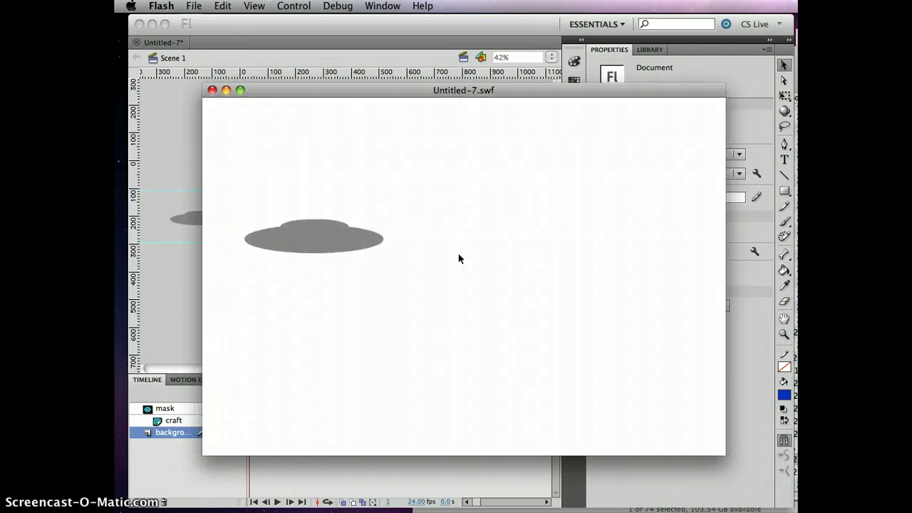
pyautogui.moveTo(458, 259)
pyautogui.mouseDown()
pyautogui.moveTo(393, 235)
pyautogui.moveTo(575, 194)
pyautogui.moveTo(397, 197)
pyautogui.moveTo(402, 300)
pyautogui.mouseUp()
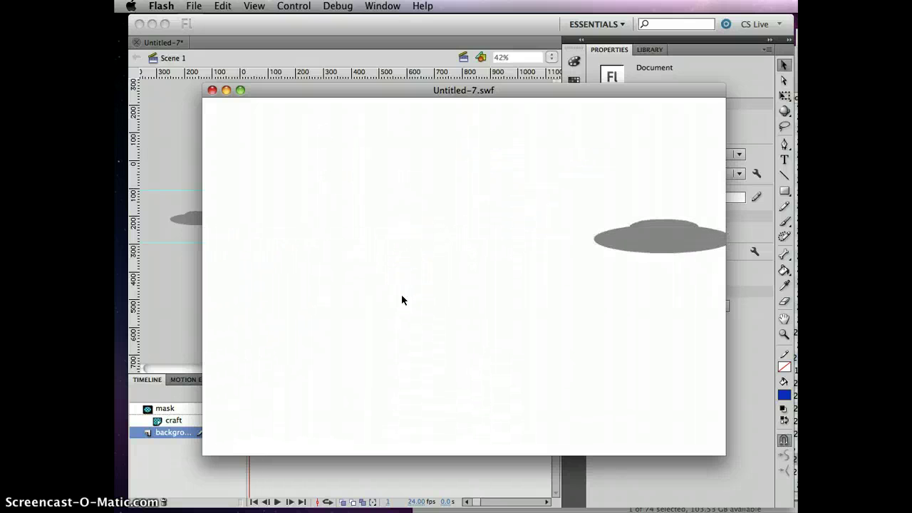